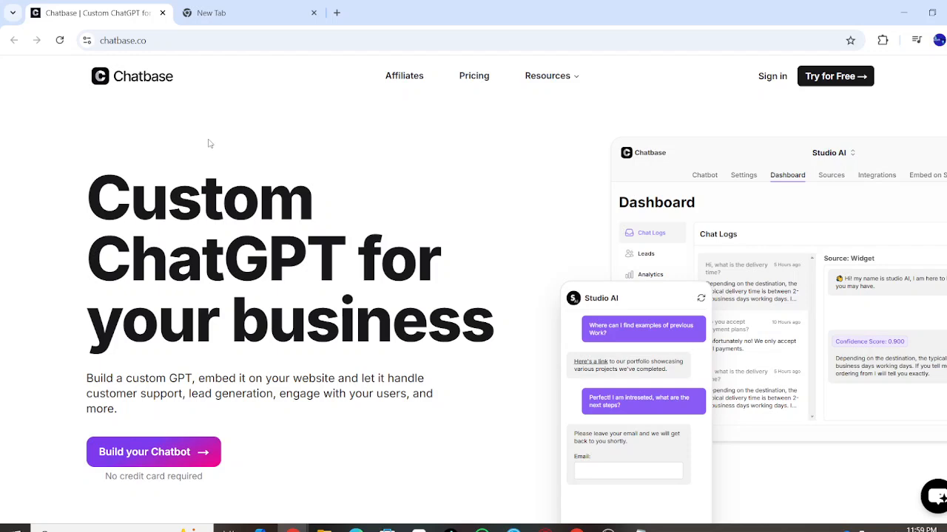
Look over the Chatbase homepage and open its free account sign-up form
scroll(209, 143, "down", 1)
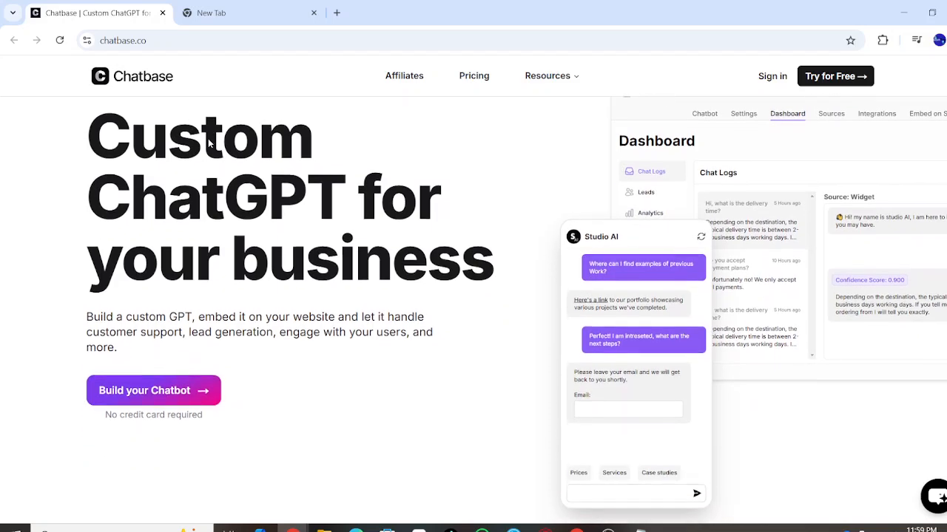
scroll(209, 143, "up", 1)
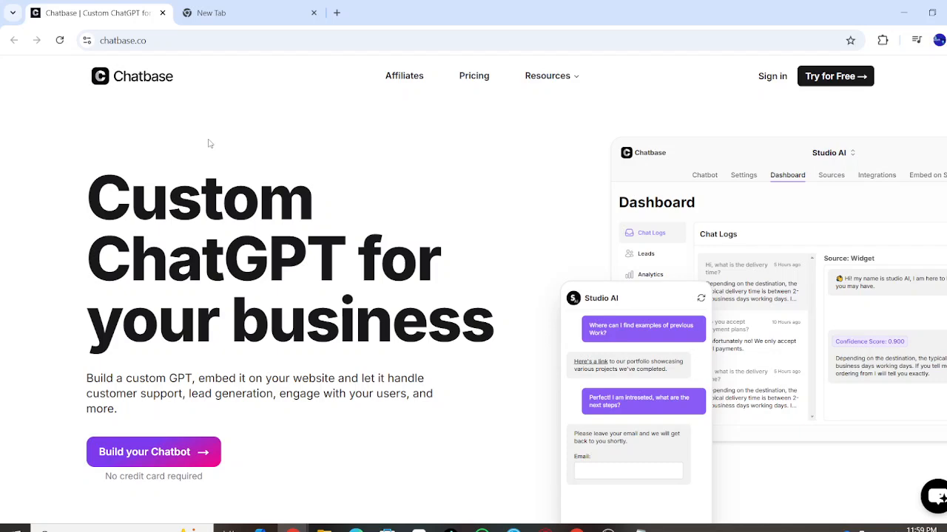
scroll(209, 143, "down", 5)
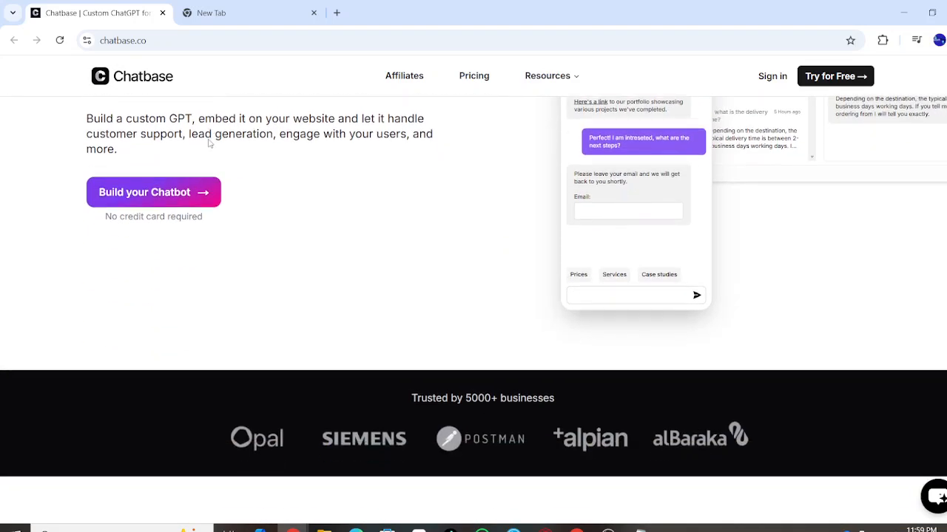
scroll(209, 144, "down", 5)
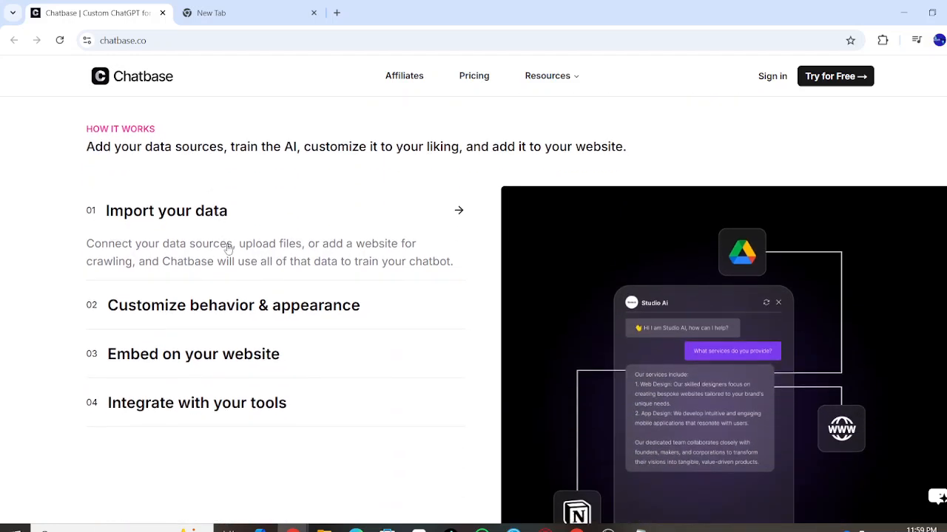
scroll(347, 248, "up", 6)
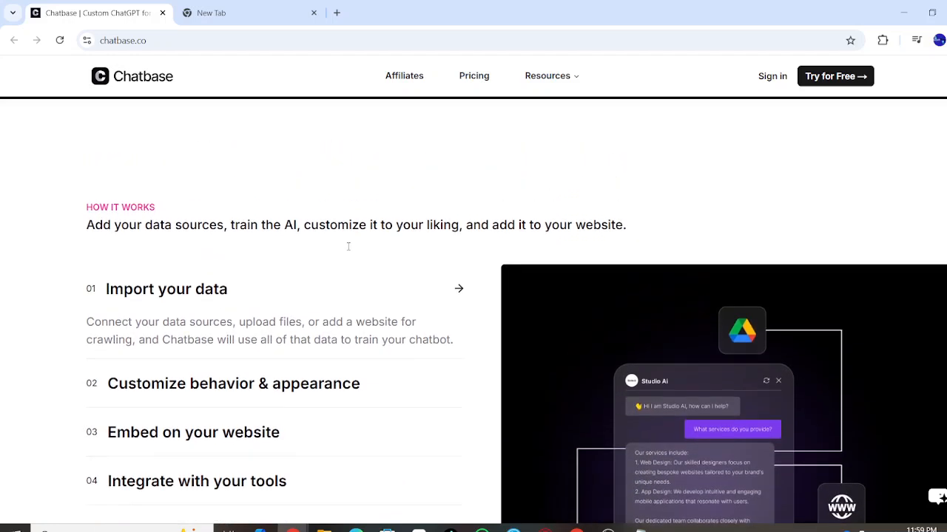
scroll(348, 250, "up", 3)
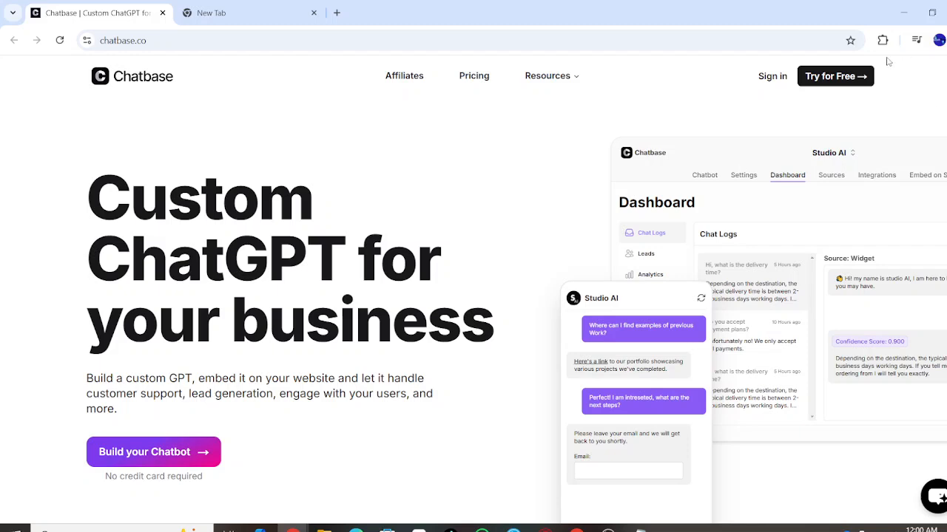
left_click(833, 78)
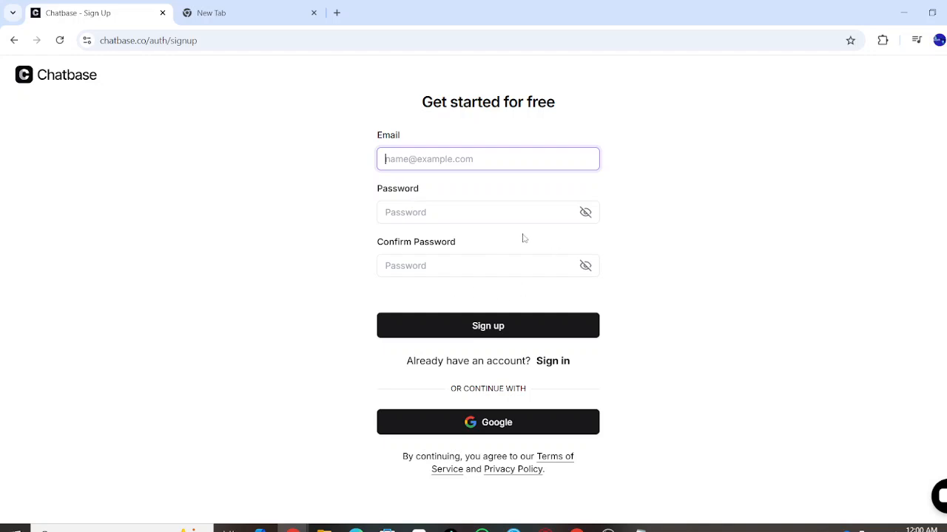
left_click(608, 529)
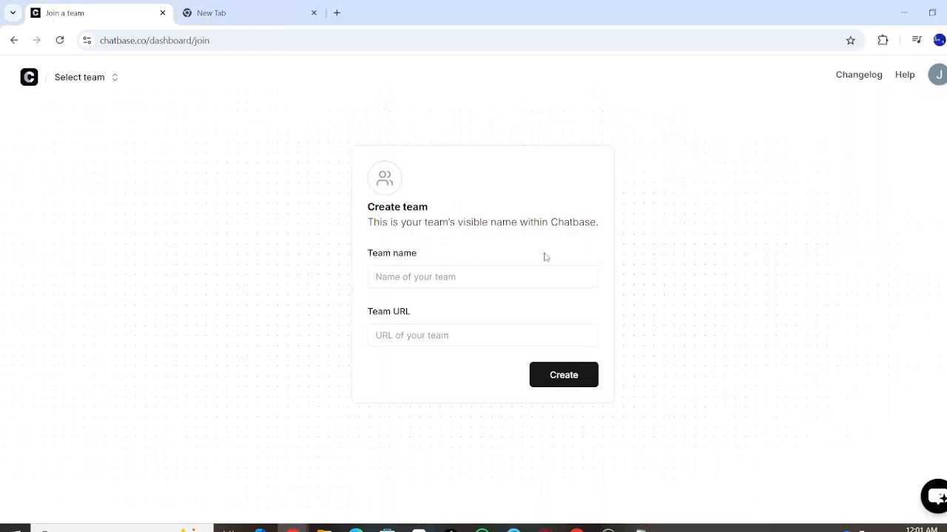
Create a team with the name "Team House_sold"
left_click(503, 275)
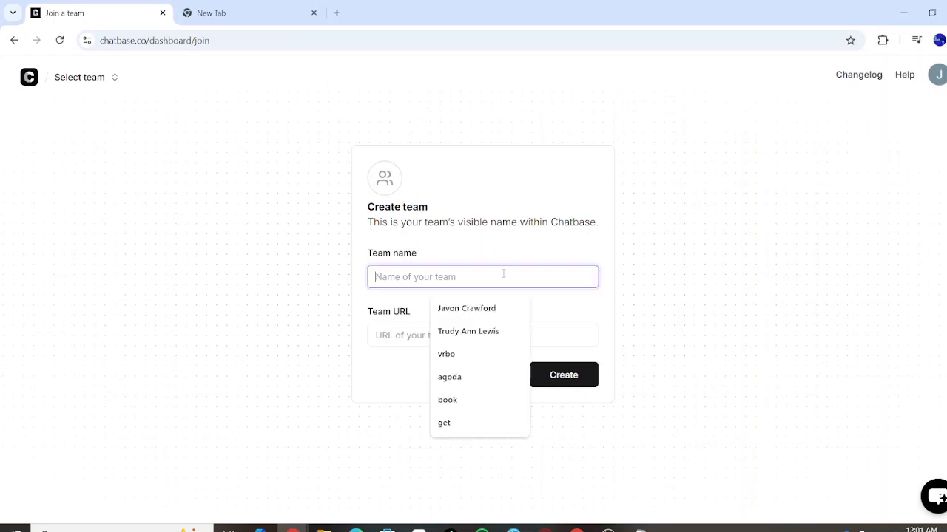
left_click(607, 275)
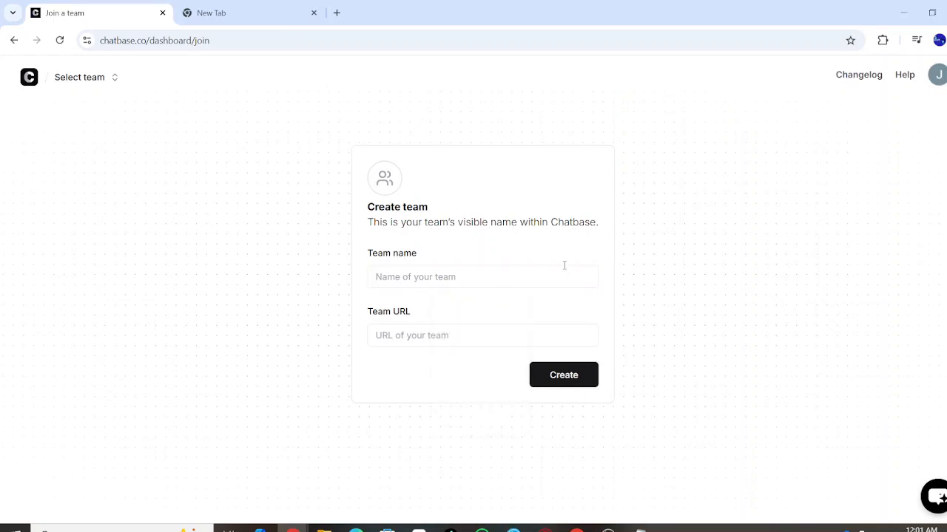
left_click(543, 274)
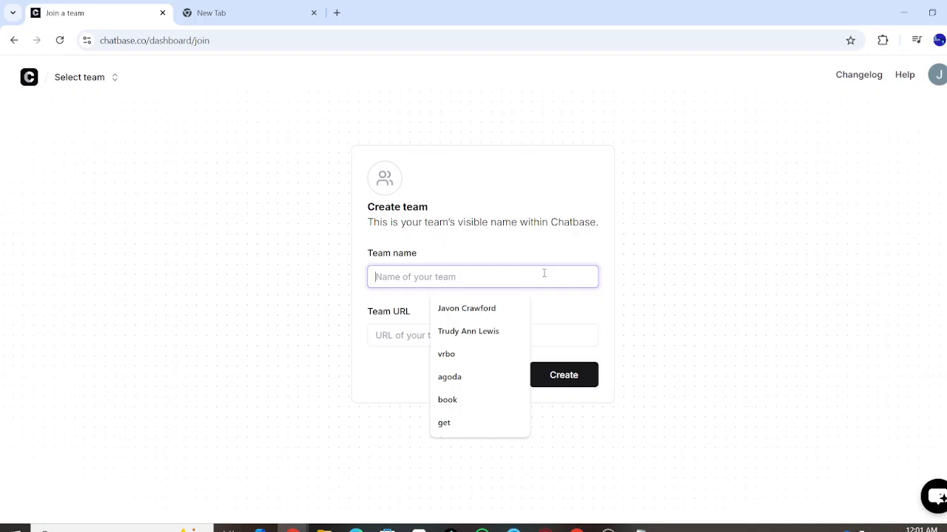
type("Team ")
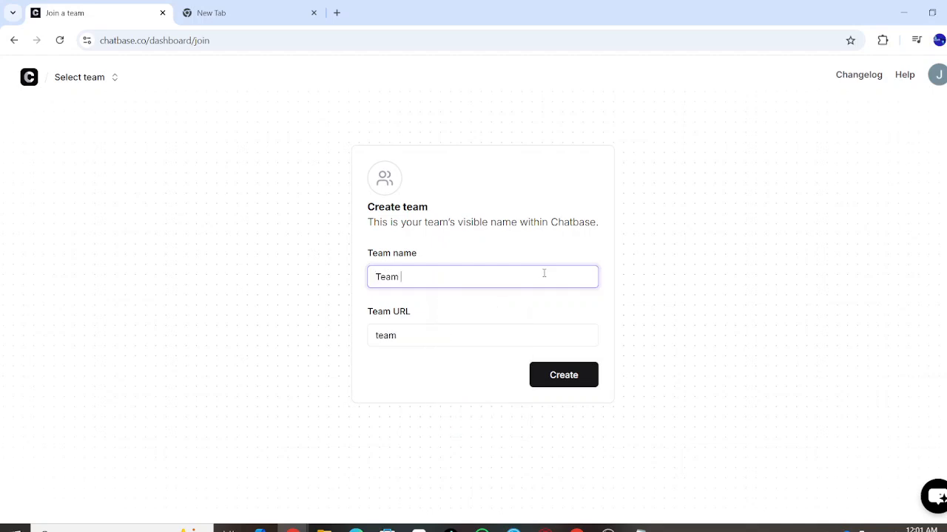
type("hul")
type("igan")
left_click(403, 277)
key("BackSpace")
type("H")
key("BackSpace")
key("BackSpace")
key("BackSpace")
key("BackSpace")
key("BackSpace")
key("BackSpace")
type("ouse_sold")
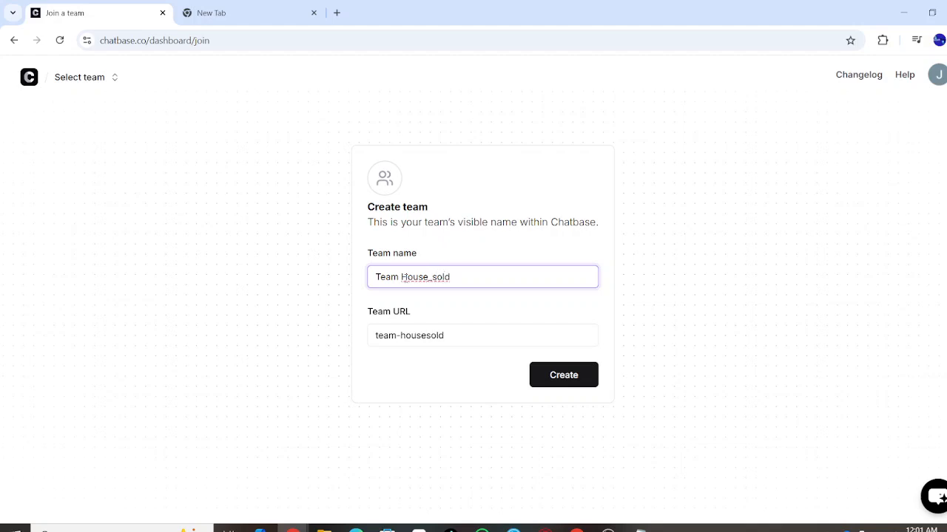
left_click(547, 374)
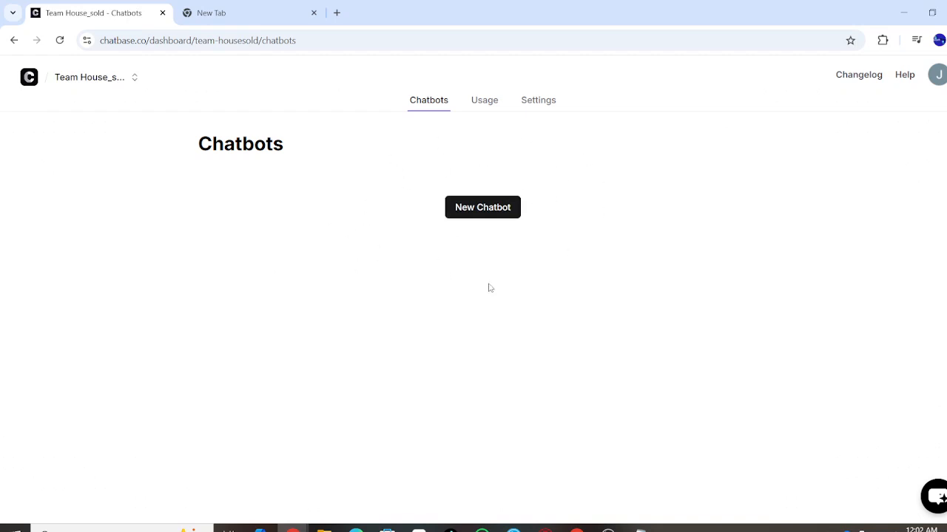
Start a new chatbot for the team and inspect the detected-character limit among its data sources
left_click(495, 211)
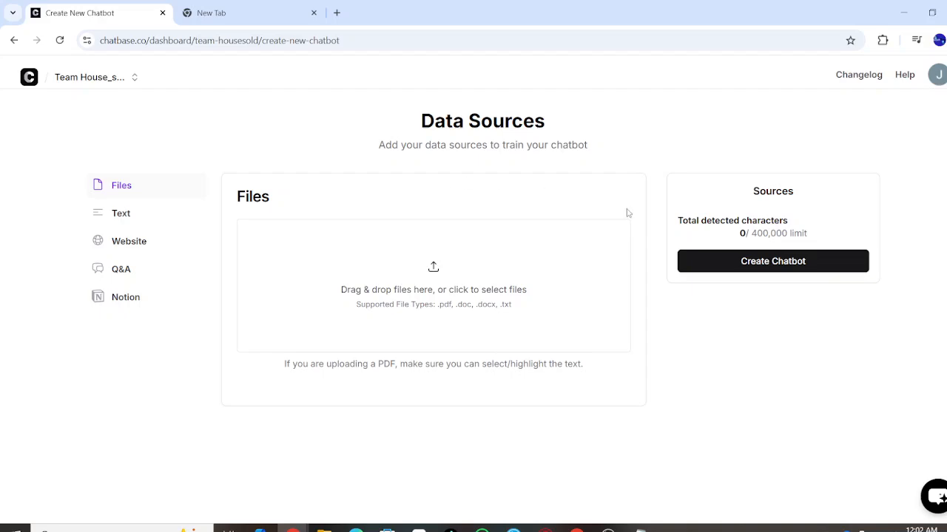
scroll(742, 208, "up", 3)
scroll(744, 210, "up", 3)
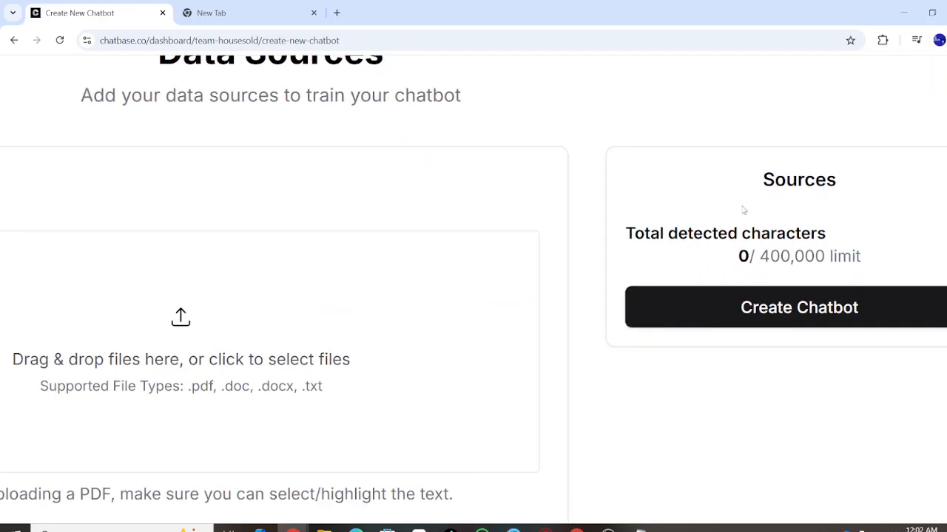
scroll(743, 210, "right", 2)
scroll(743, 211, "down", 5)
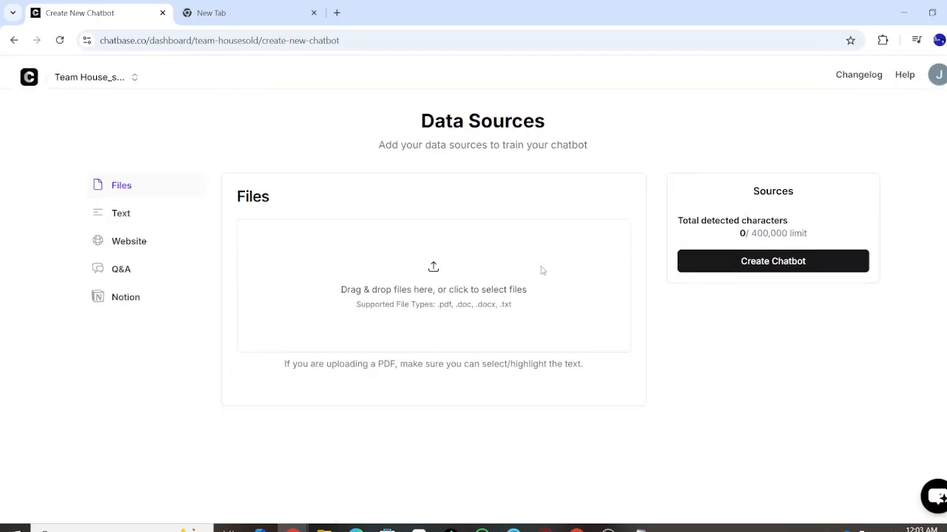
scroll(754, 222, "up", 4)
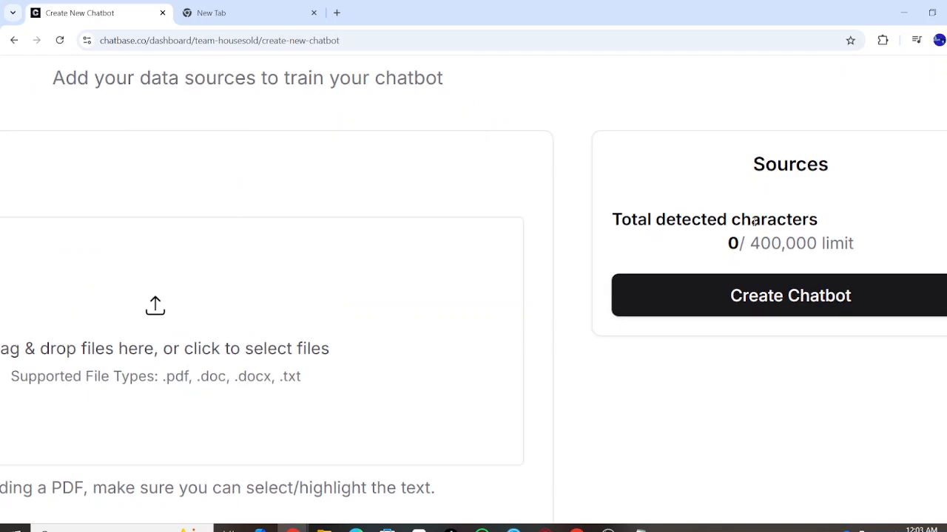
scroll(755, 222, "down", 4)
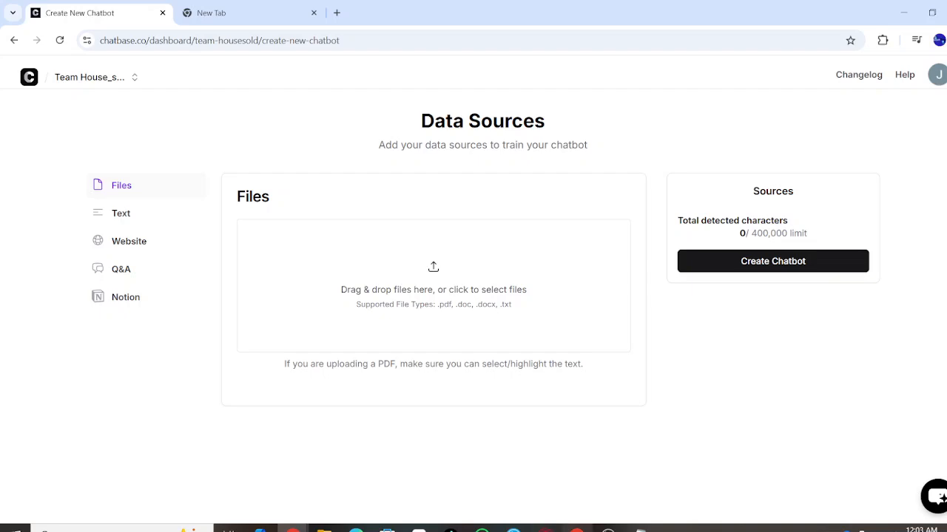
Switch to ChatGPT in the other browser window and start a new chat
left_click(577, 527)
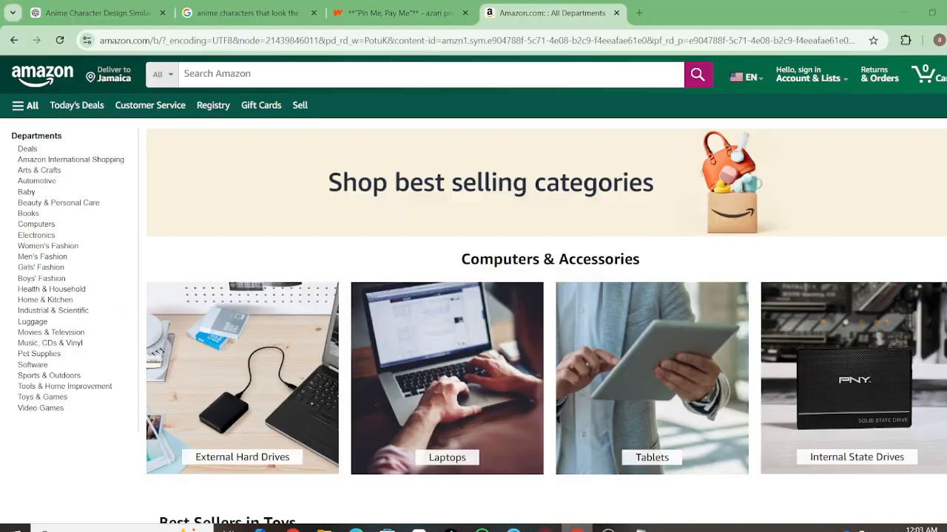
left_click(118, 6)
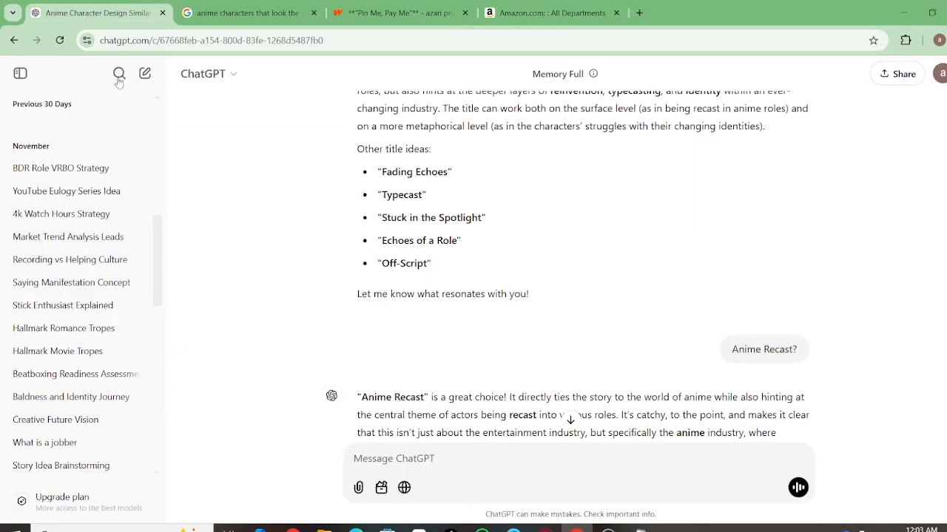
left_click(147, 76)
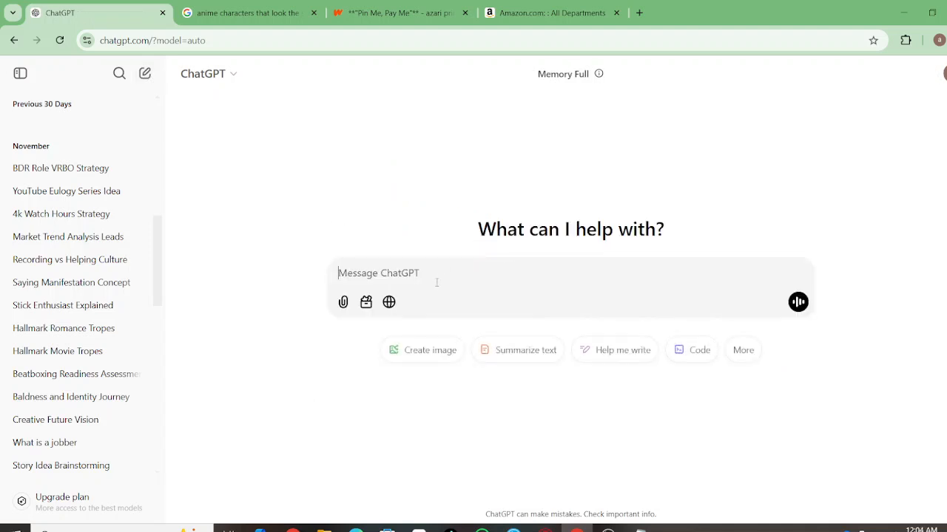
Begin the ChatGPT prompt with "give me 20 FAQ for real estate"
type("gi")
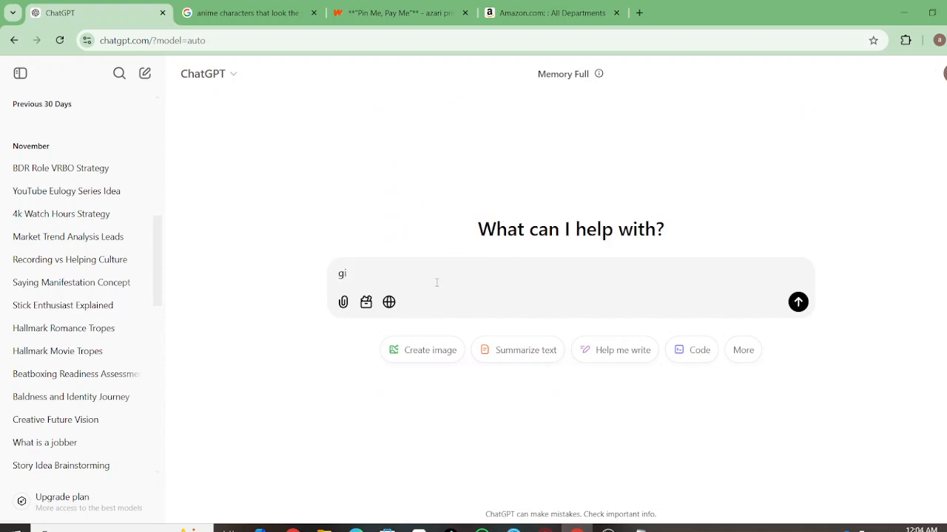
scroll(437, 282, "up", 3)
scroll(436, 282, "right", 1)
type("ve me ")
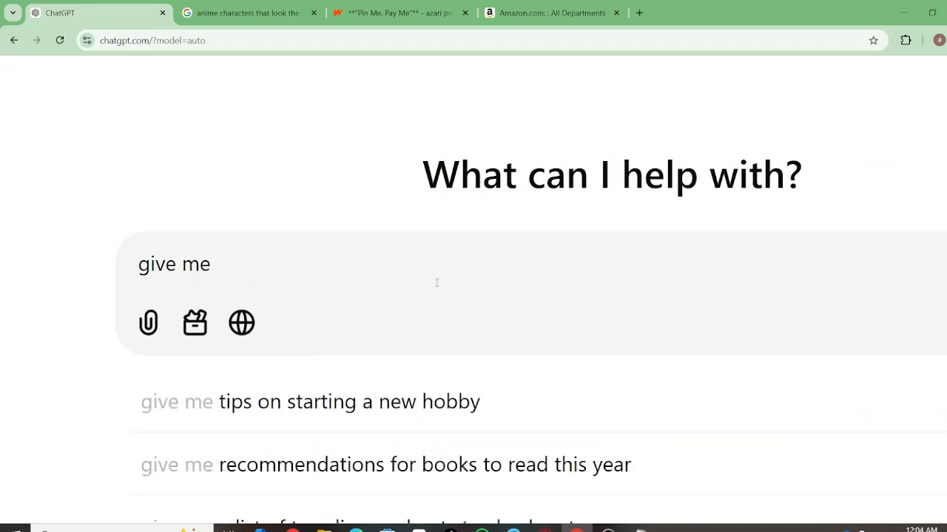
type("20 ")
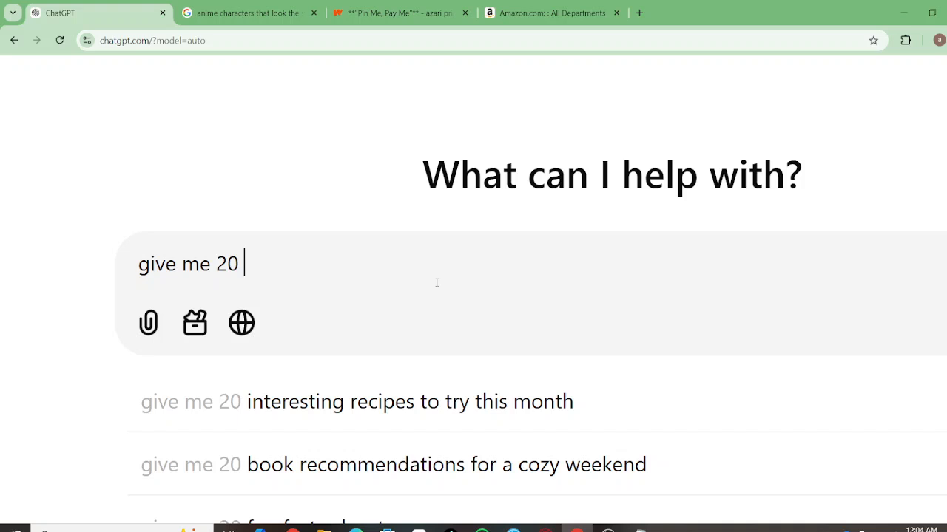
type("FAQ")
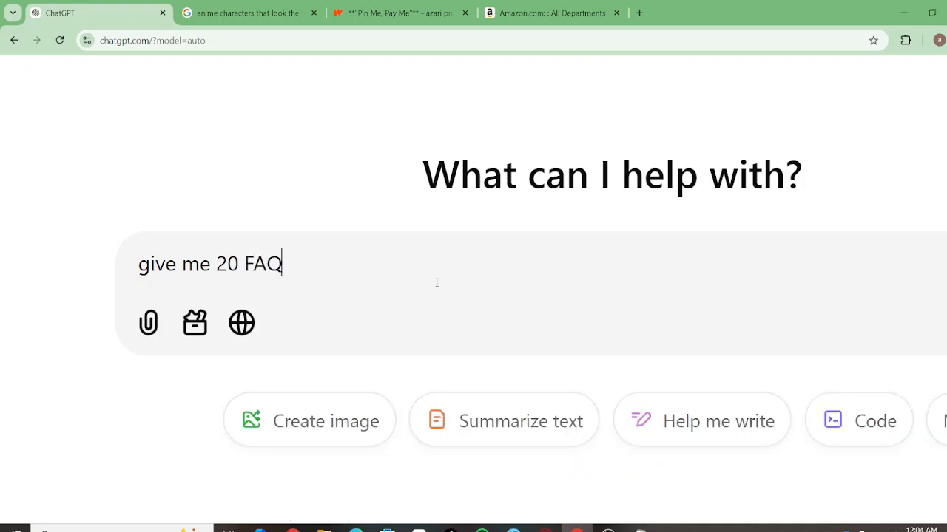
type(" for real este")
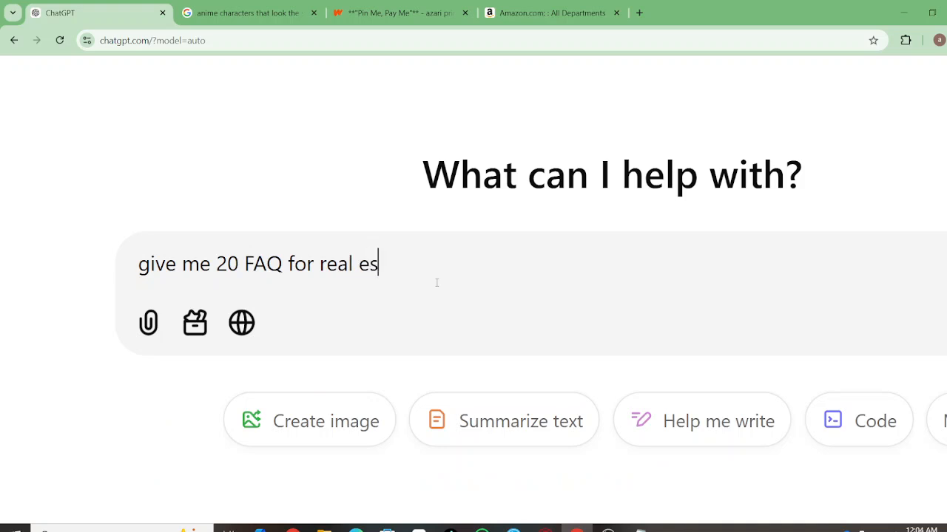
key("BackSpace")
type("ate")
Insert the word "a" before "real estate" in the prompt
key("Left")
key("Left")
key("Left")
key("Left")
key("Left")
key("Left")
key("Left")
key("Left")
key("Left")
key("Left")
key("Left")
key("Left")
type("a")
Add "website" after "real estate" at the end of the prompt
key("Right")
key("Right")
key("Right")
key("Right")
key("Right")
key("Right")
key("Right")
key("Right")
key("Right")
key("Right")
key("Right")
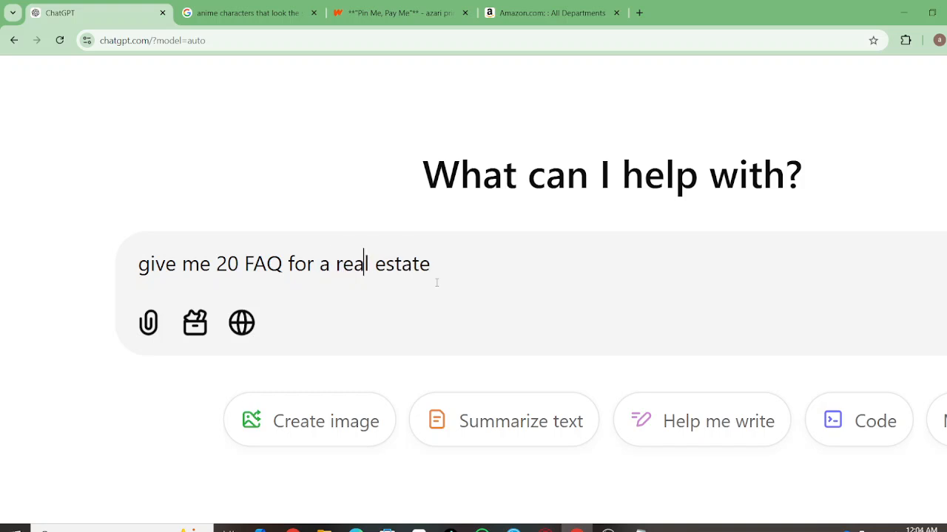
type("website")
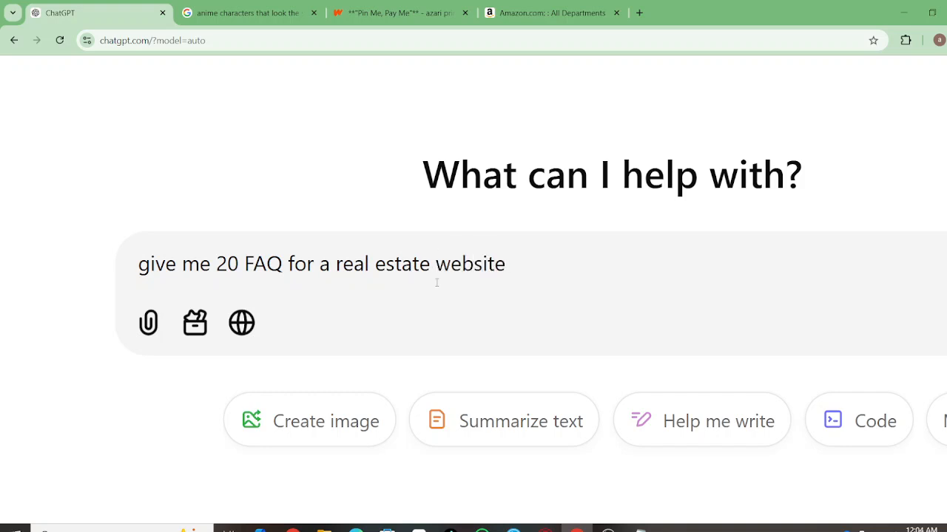
Continue the prompt with "that someone looking to buy a house needs to"
key("Right")
type("that someone looi")
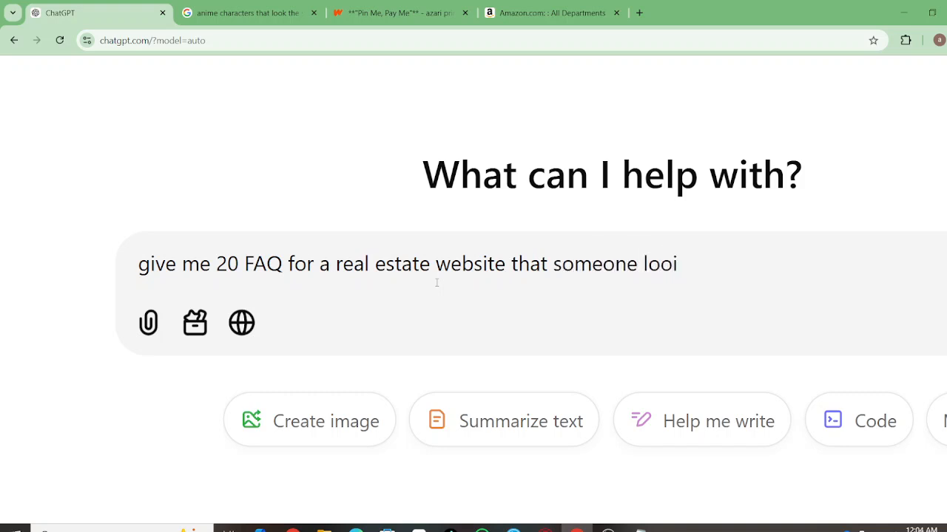
key("BackSpace")
type("king to b")
key("BackSpace")
type("buy ")
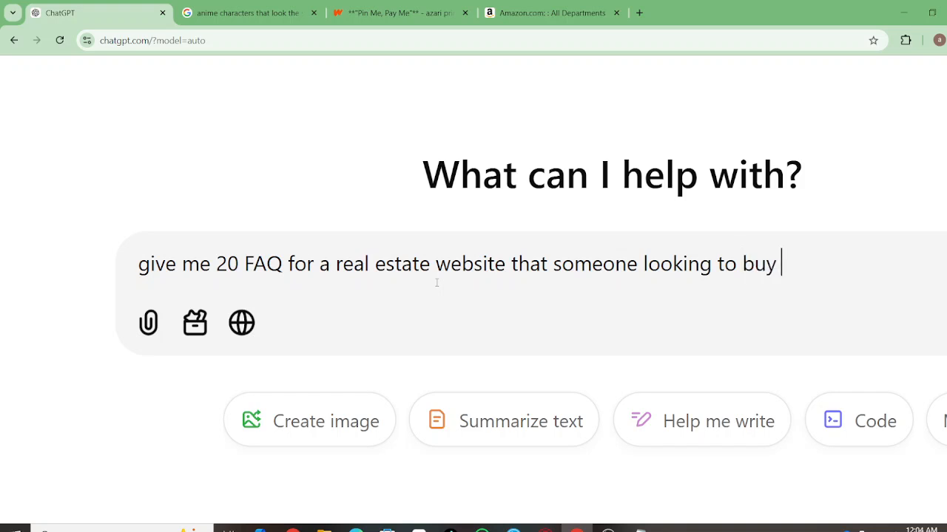
type("a house ")
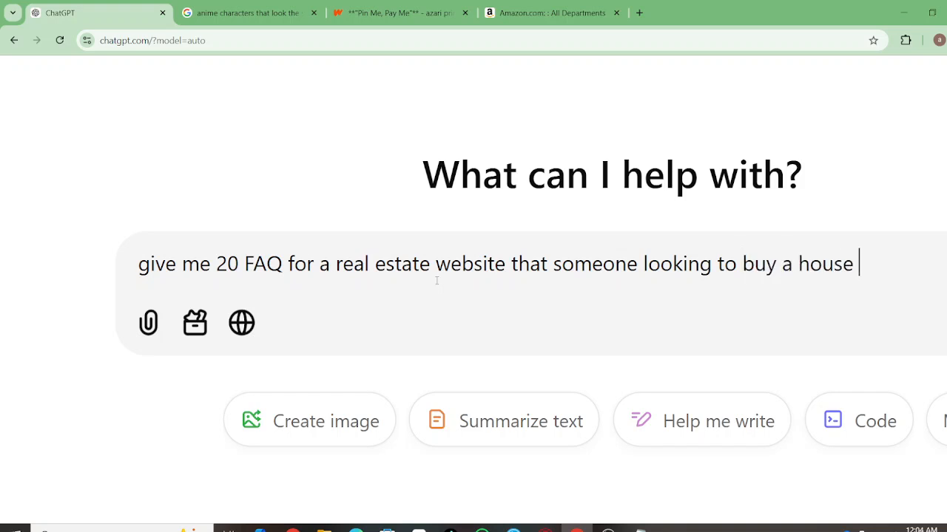
type("needs to")
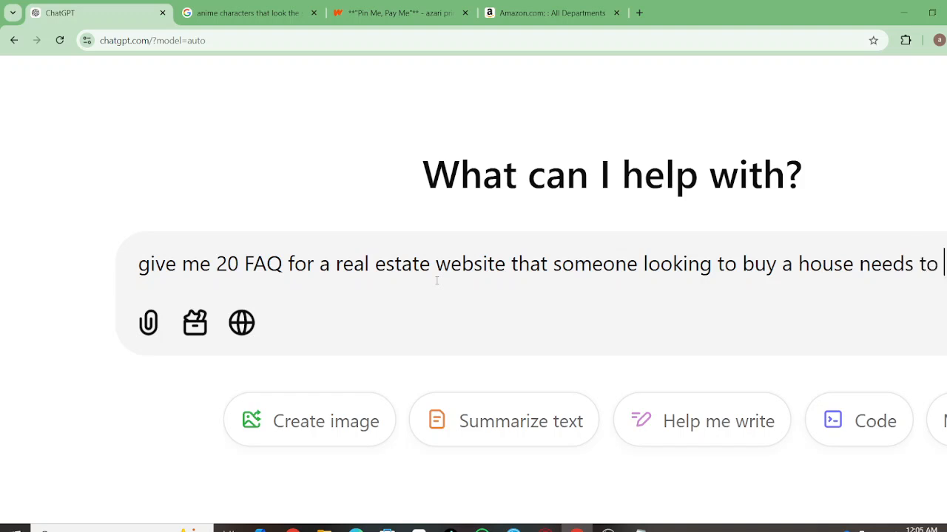
Change the prompt's ending to "needs/wants to know" and submit it
key("BackSpace")
key("BackSpace")
key("BackSpace")
key("BackSpace")
type("/w")
type("ar")
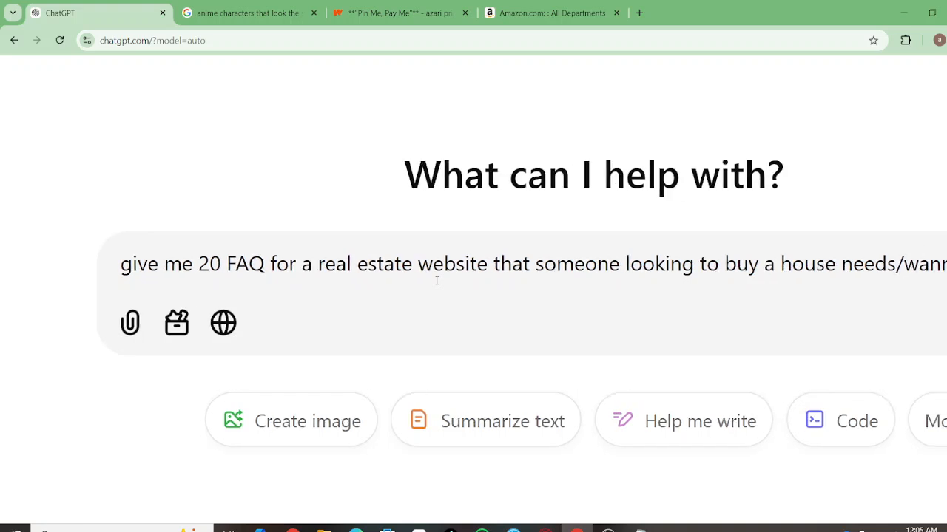
type("ts to kn")
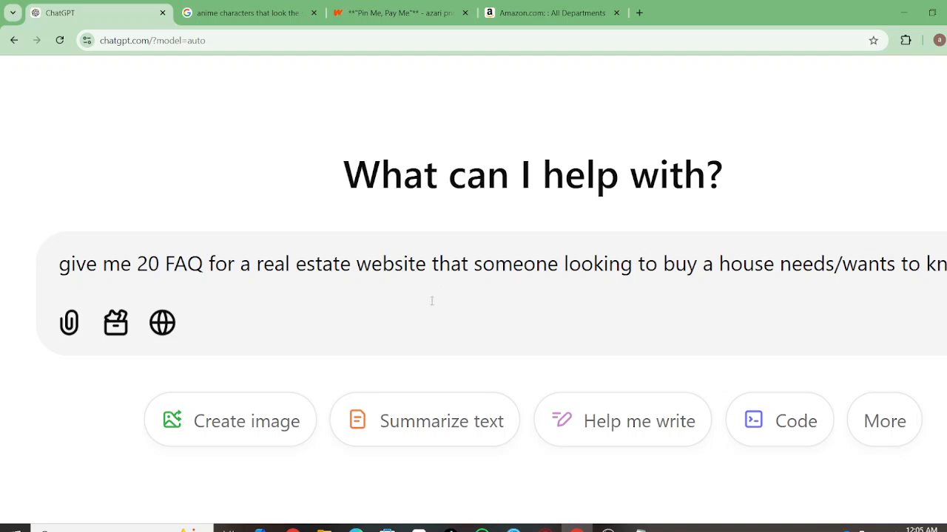
type("ow")
key("Return")
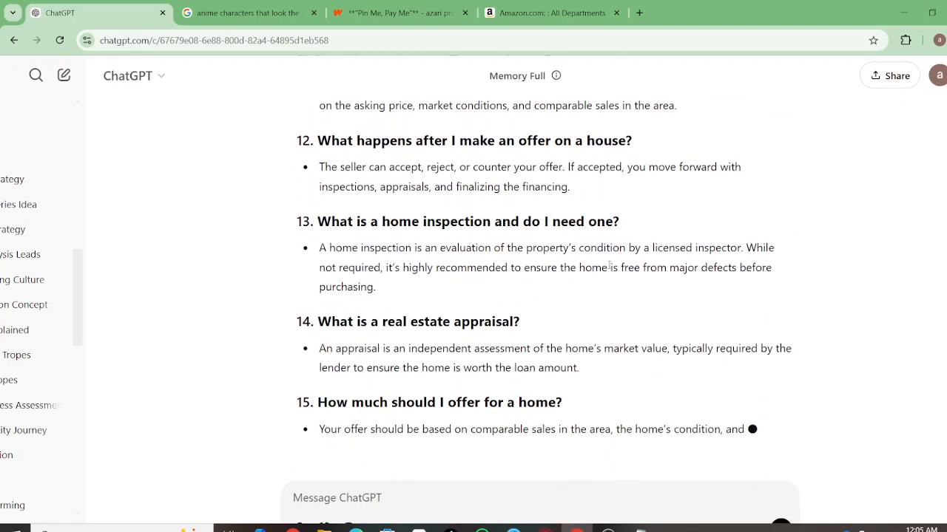
Review the generated home-buyer FAQs and their answers from the first question to the last
scroll(608, 268, "up", 6)
scroll(608, 267, "up", 2)
scroll(606, 268, "up", 4)
scroll(465, 219, "up", 3)
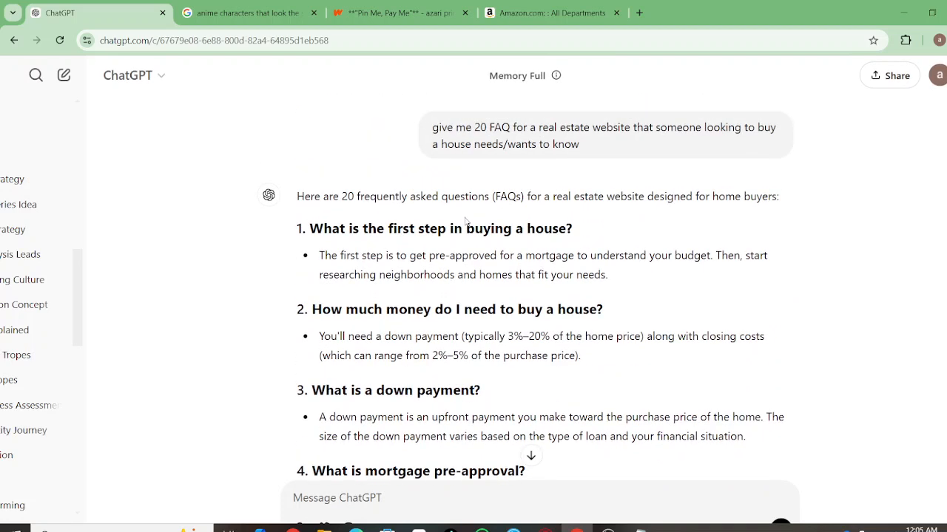
scroll(465, 219, "down", 3)
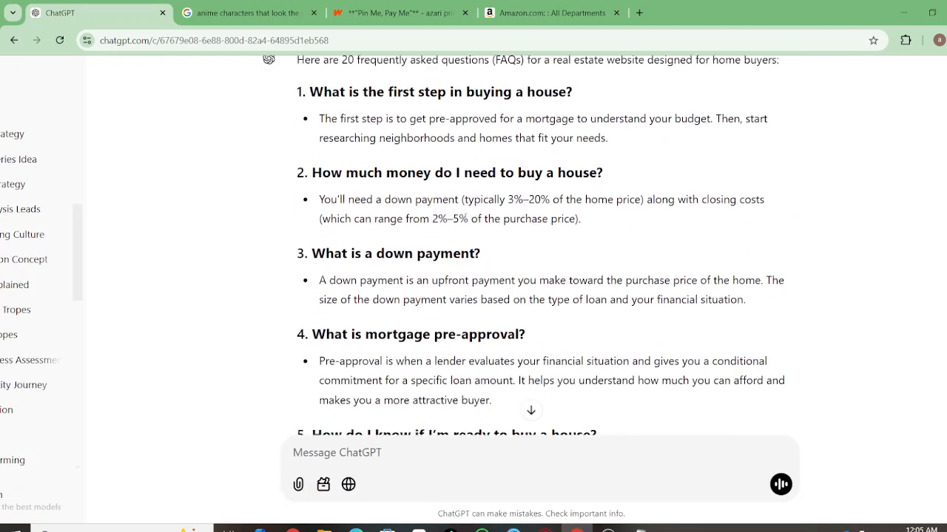
scroll(465, 219, "down", 5)
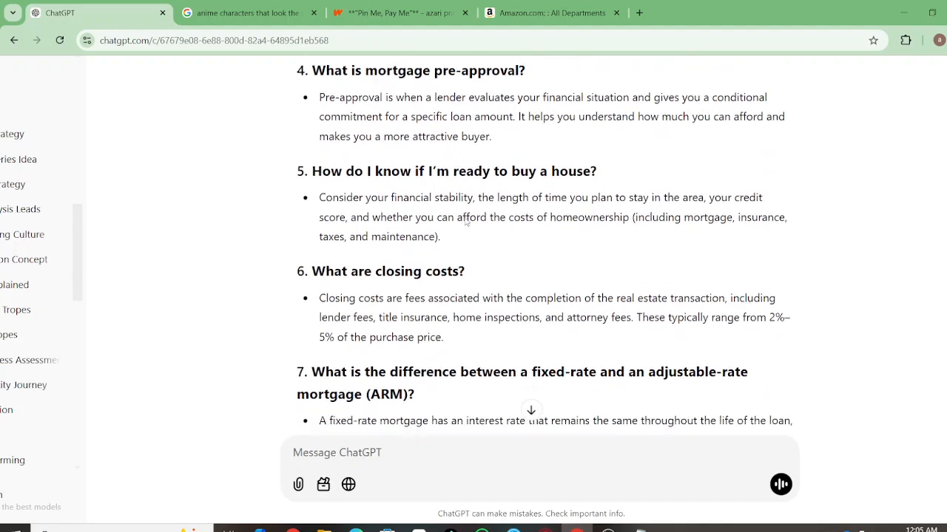
scroll(463, 173, "down", 4)
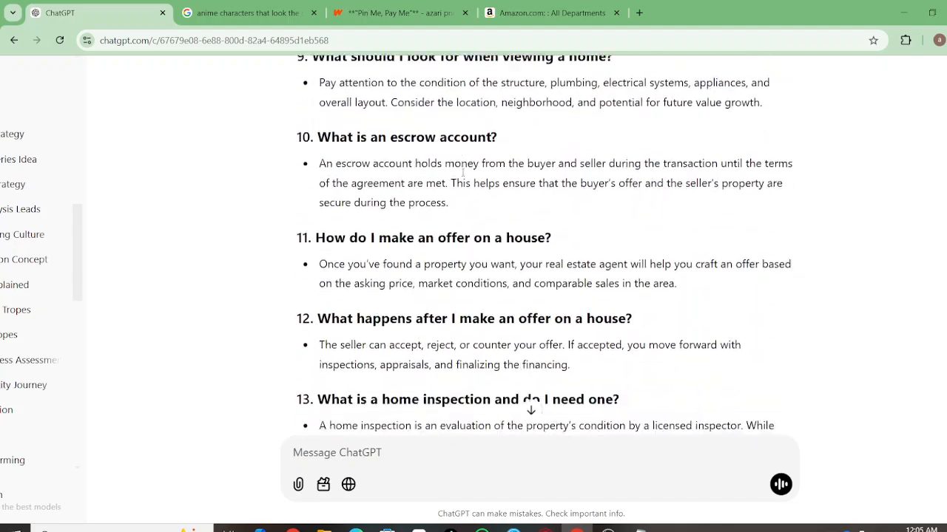
scroll(463, 176, "down", 5)
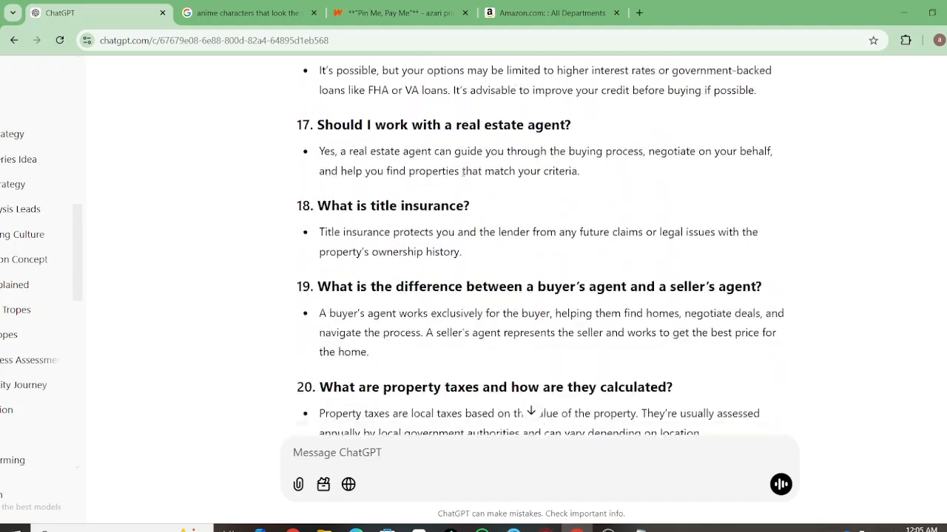
Ask ChatGPT to "turn this into a PDf"
left_click(377, 451)
type("tu")
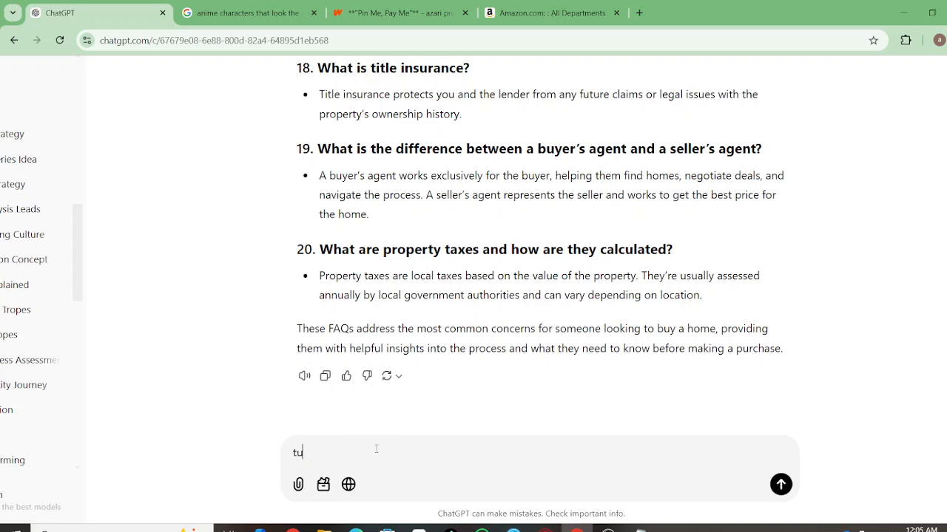
type("rn this into a PDf")
key("Return")
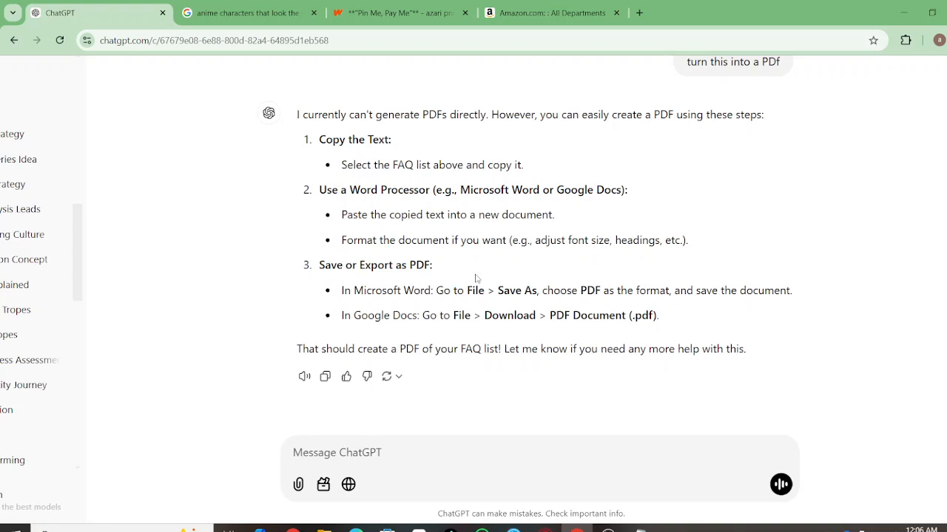
Copy the entire response containing the 20 real estate FAQs
scroll(480, 274, "up", 4)
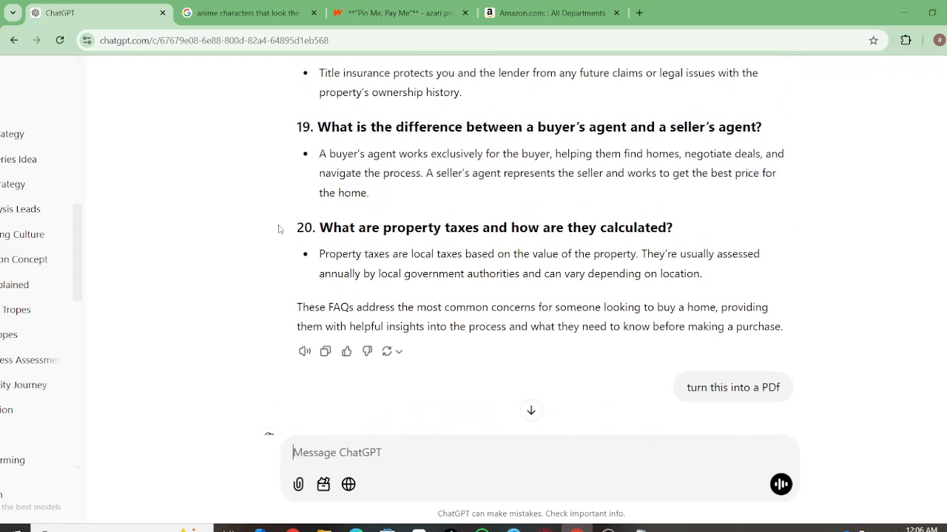
left_click(327, 353)
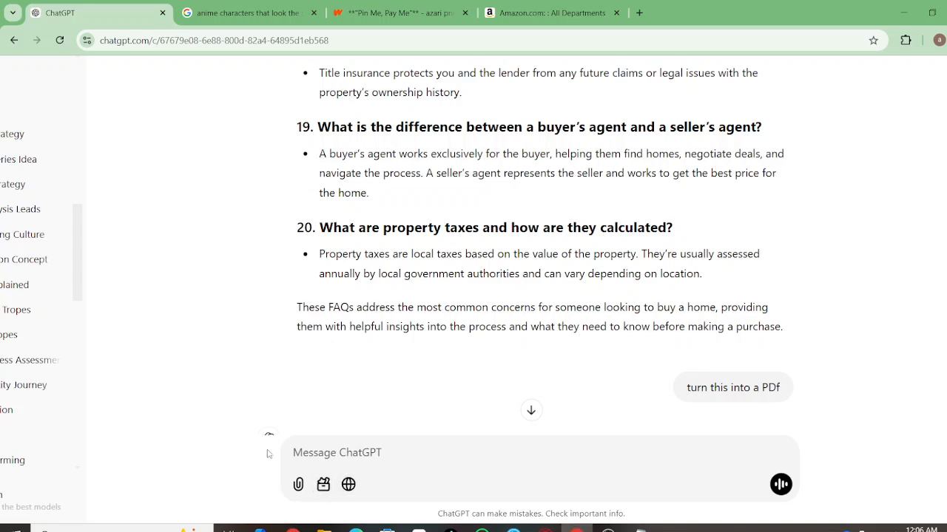
mouse_move(576, 530)
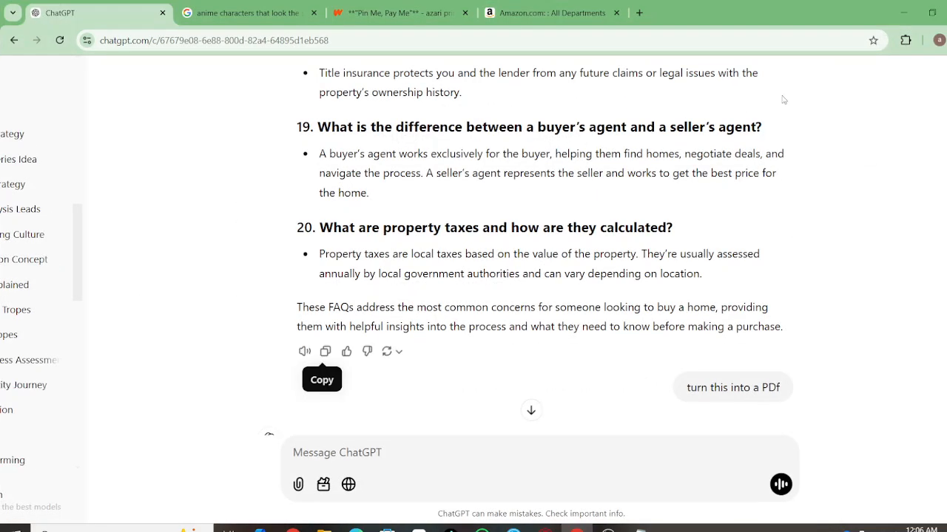
Open Google Docs in a new browser tab and create a blank document
left_click(638, 13)
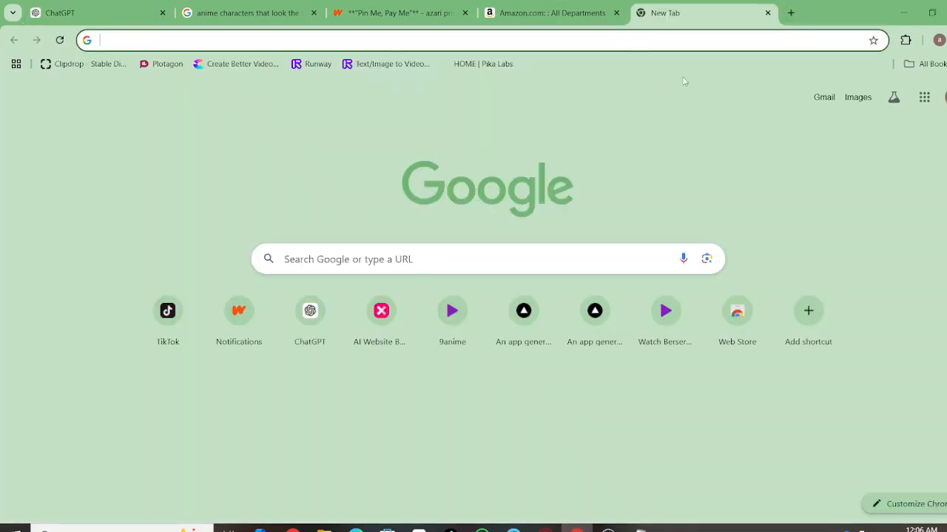
left_click(923, 97)
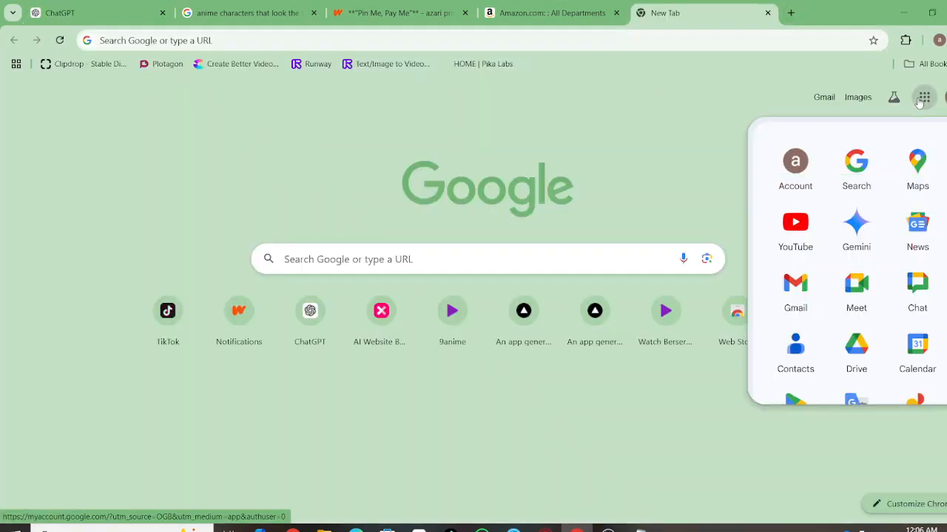
scroll(843, 300, "down", 4)
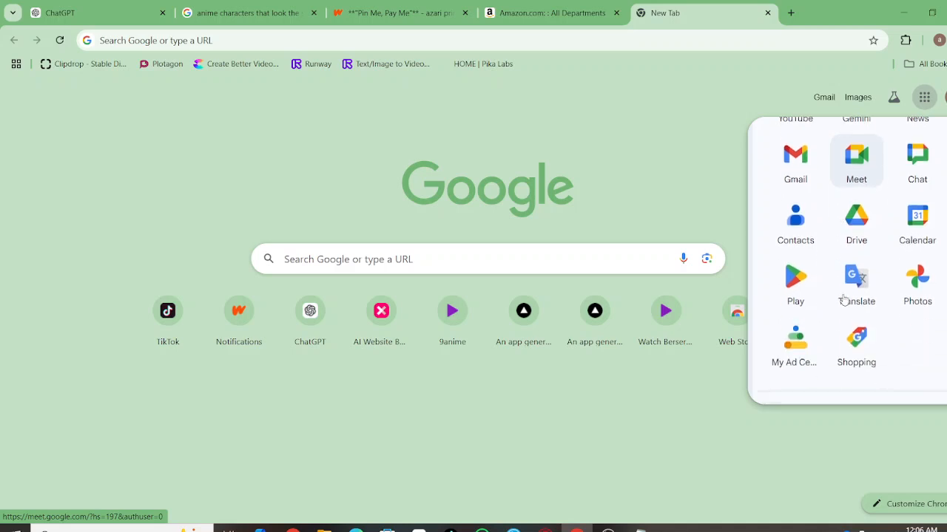
scroll(843, 299, "down", 1)
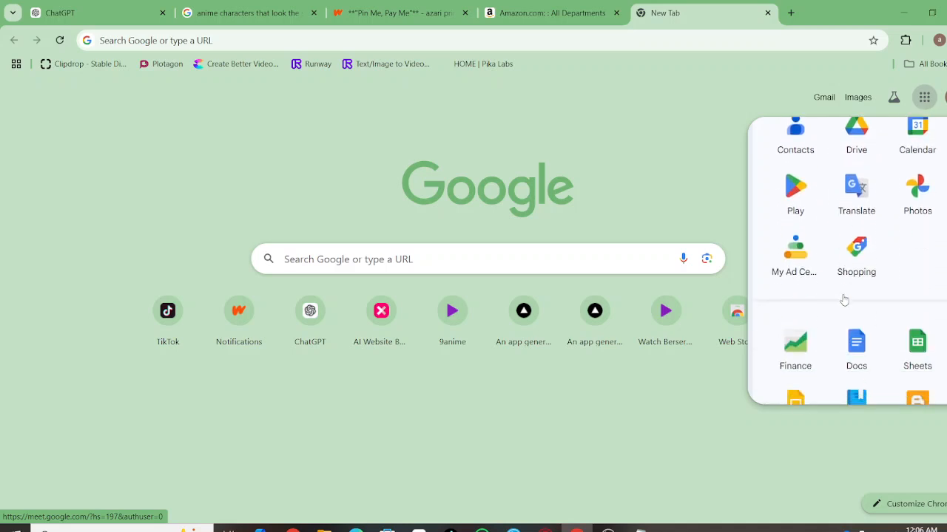
left_click(858, 338)
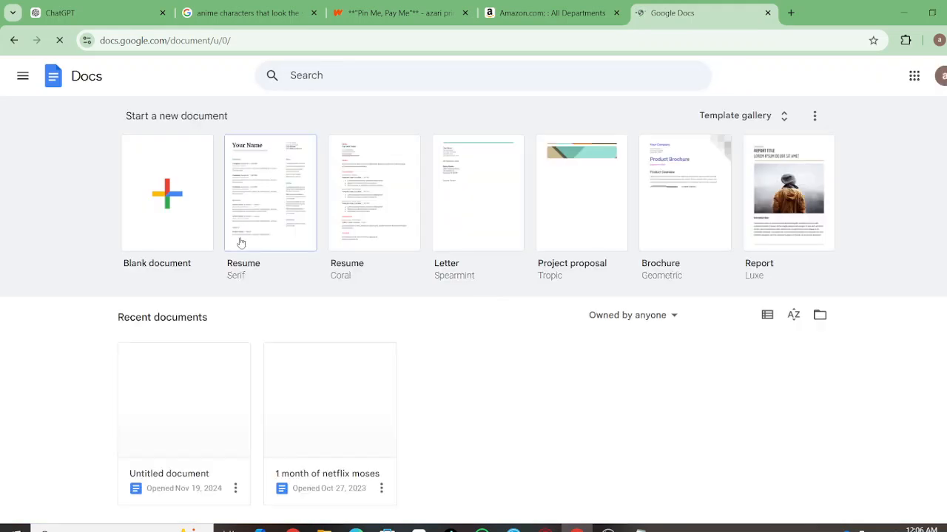
left_click(155, 216)
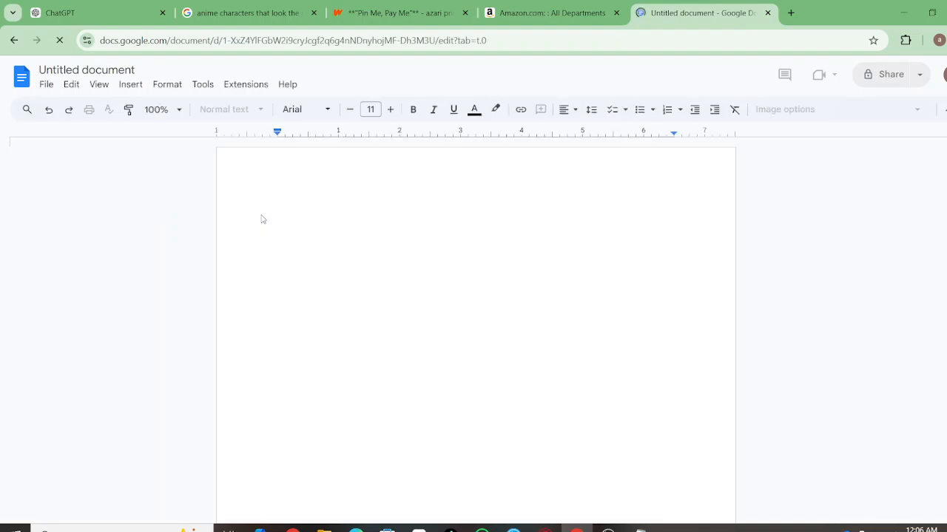
Paste the copied FAQs into the blank document and accept the suggested title taken from its opening line
key("ctrl+v")
scroll(360, 254, "up", 7)
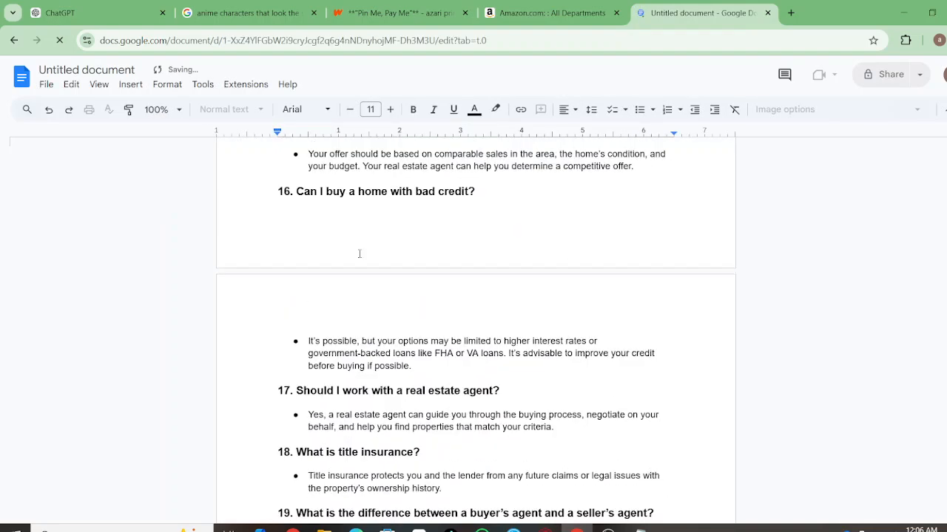
scroll(359, 254, "up", 2)
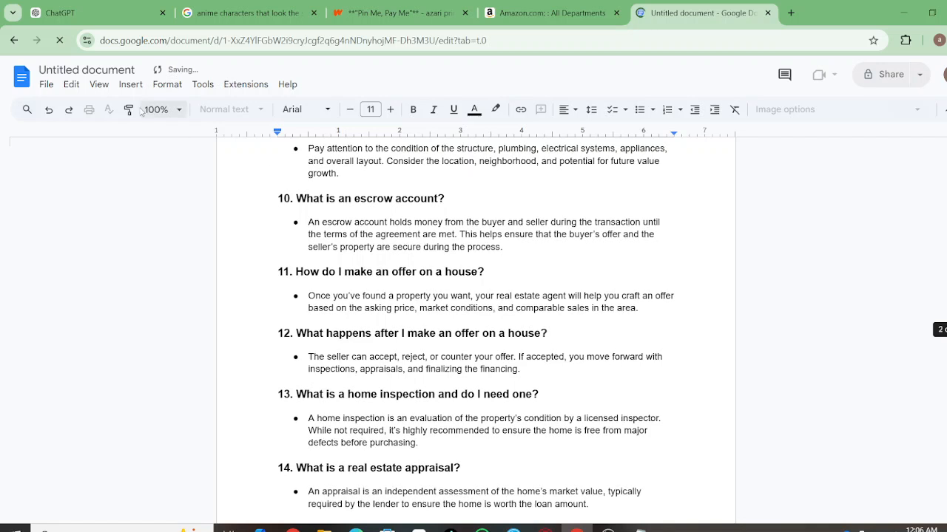
left_click(138, 68)
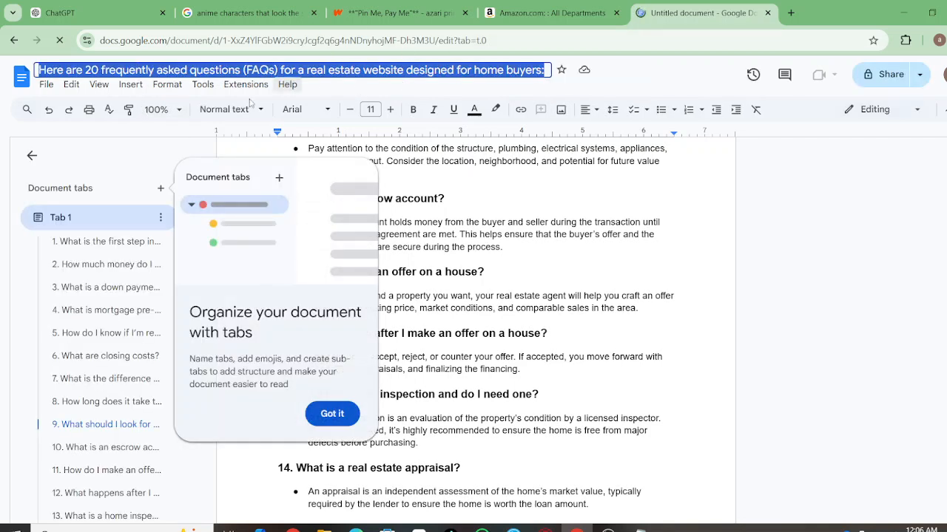
key("Return")
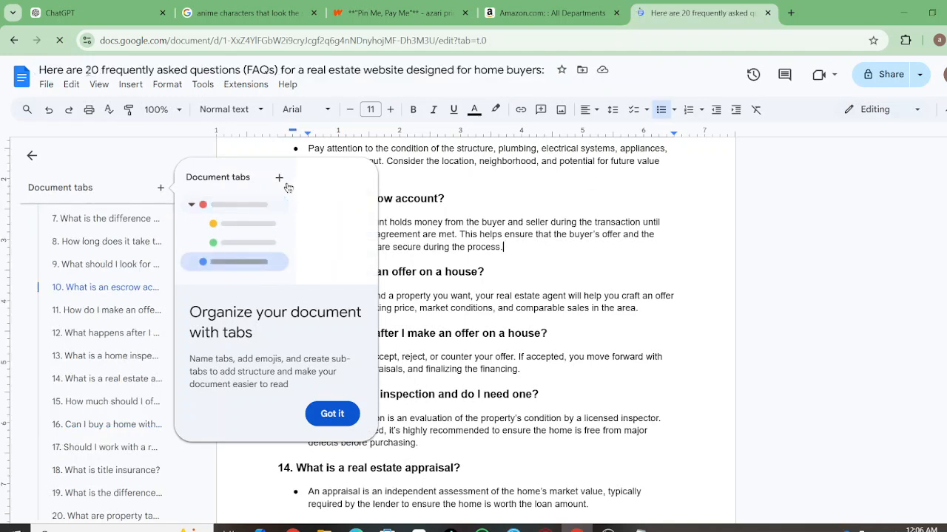
Dismiss the document tabs tip and download the FAQ document as a PDF Document (.pdf)
left_click(46, 87)
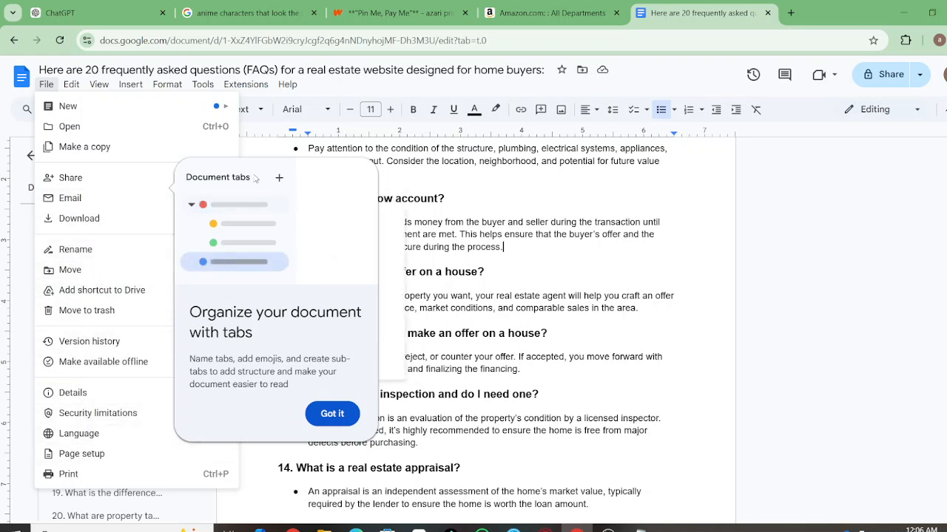
left_click(332, 414)
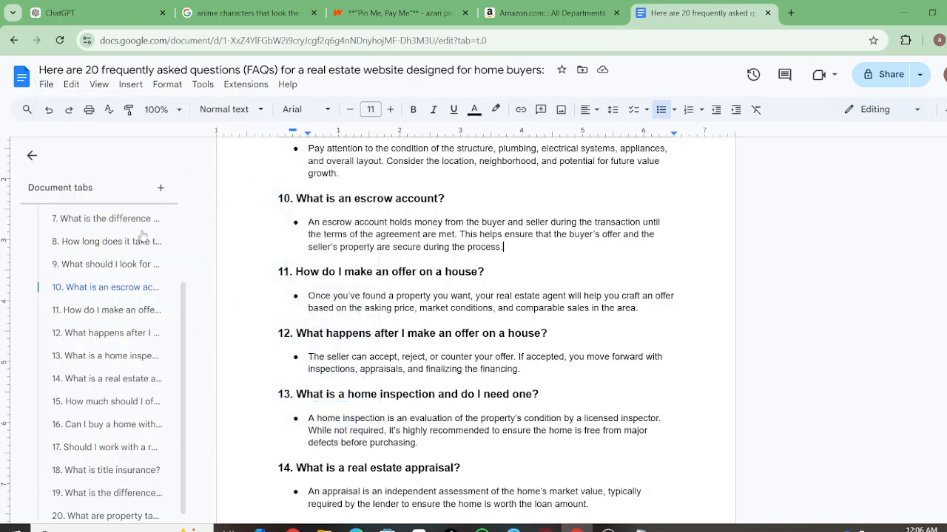
left_click(46, 85)
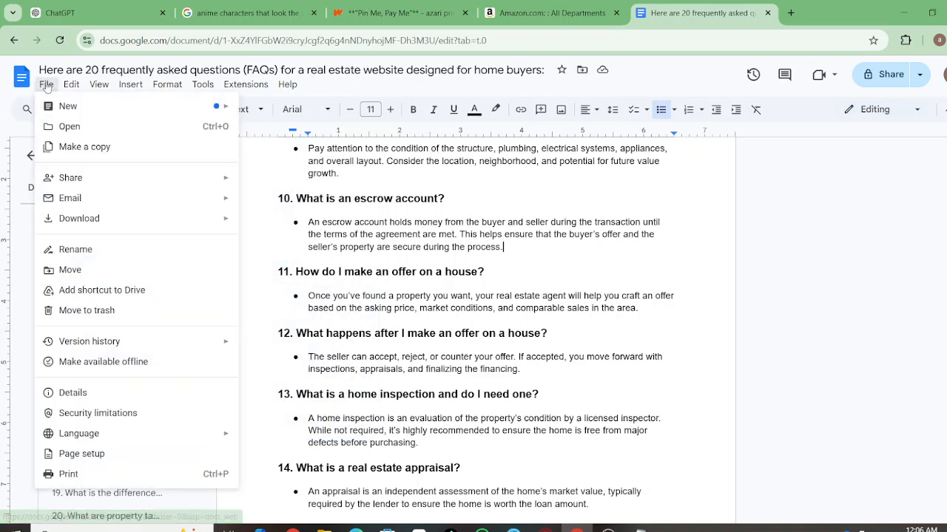
mouse_move(121, 221)
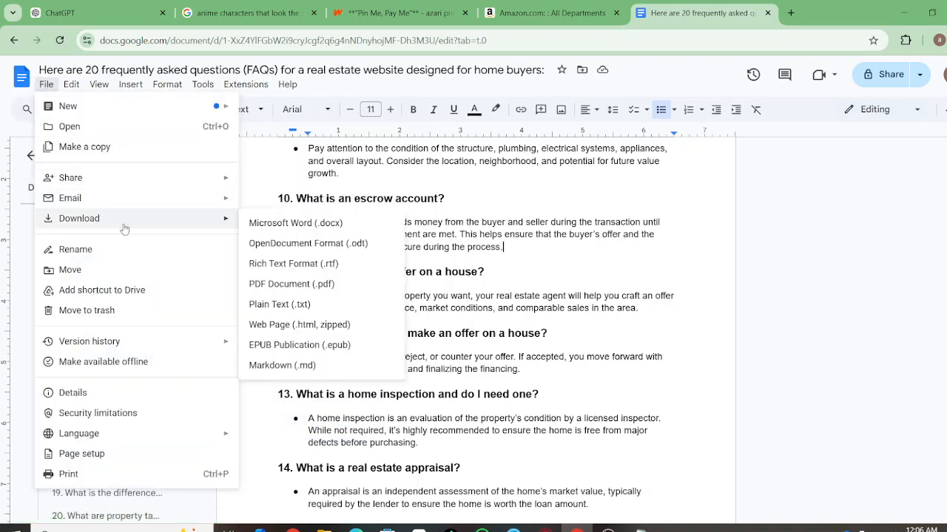
left_click(281, 284)
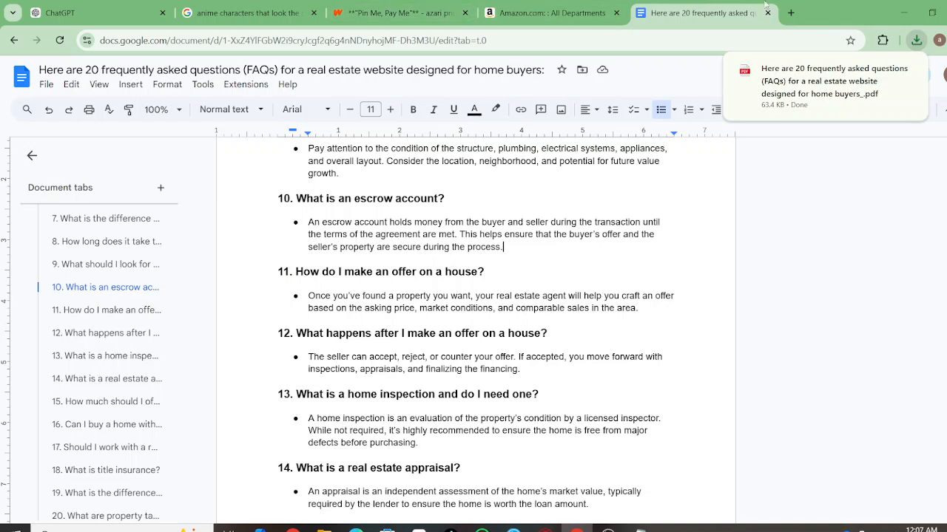
Switch back to Chatbase and add the downloaded FAQ PDF from the Downloads folder as a file data source
left_click(902, 13)
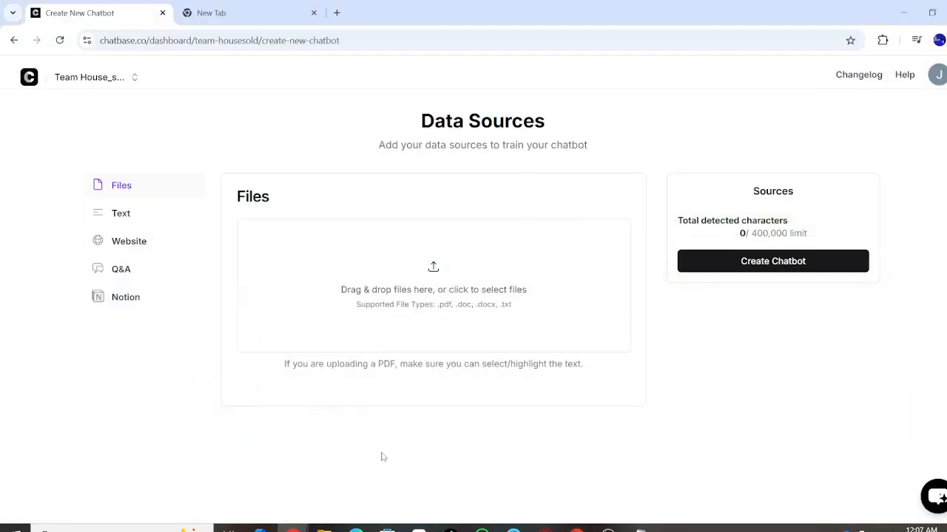
mouse_move(324, 526)
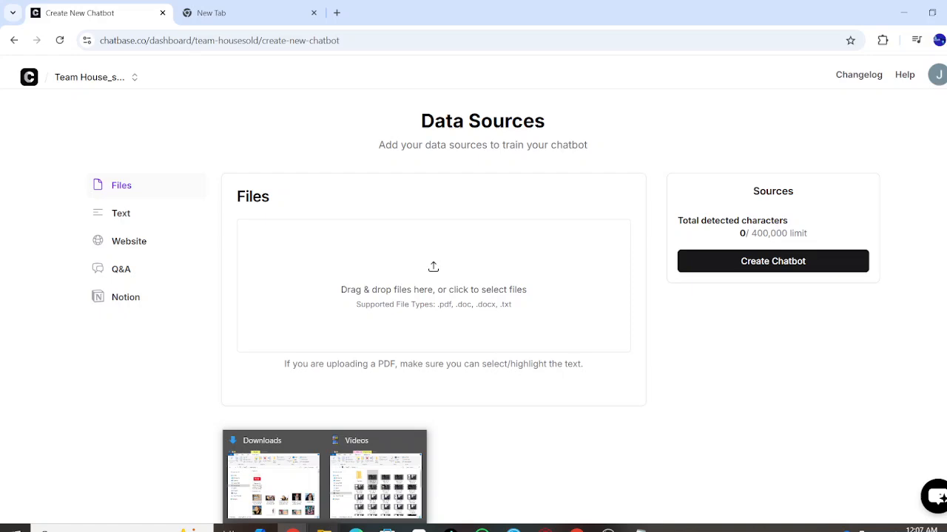
left_click(296, 475)
left_click_drag(597, 229, 341, 270)
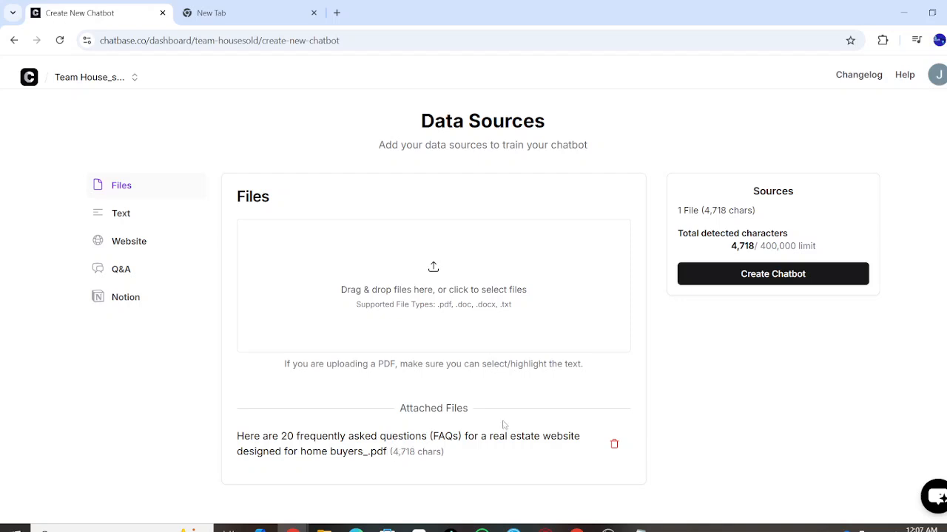
Create the chatbot from the attached FAQ PDF
left_click(779, 278)
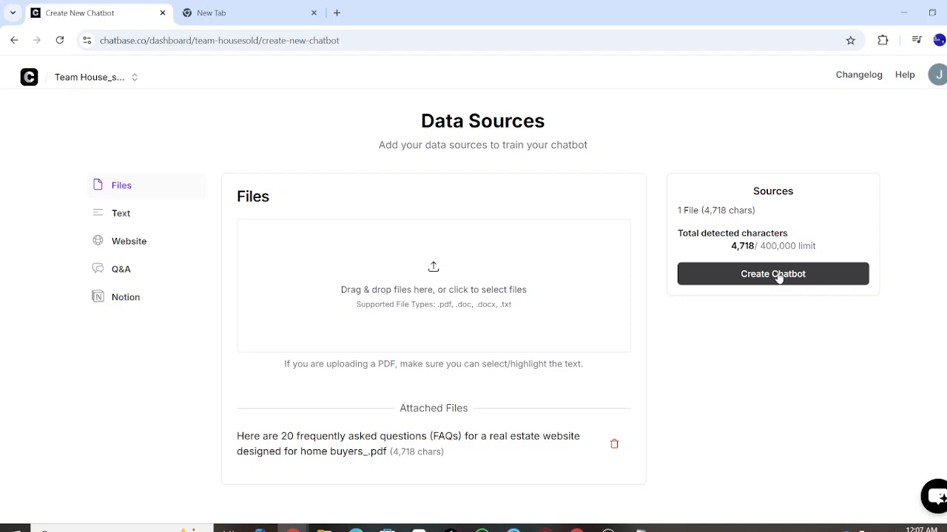
left_click(779, 278)
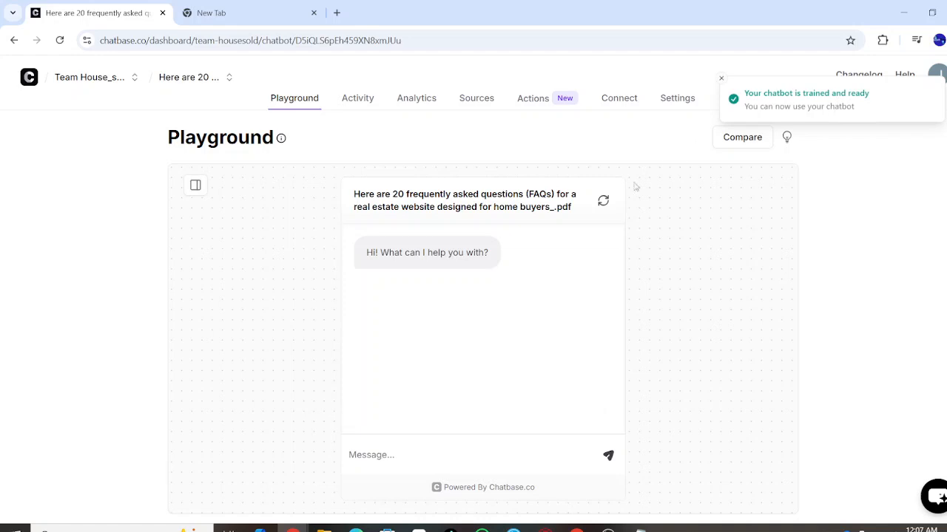
Show the chatbot's model and system prompt settings in the Playground
scroll(549, 389, "down", 1)
scroll(549, 388, "up", 1)
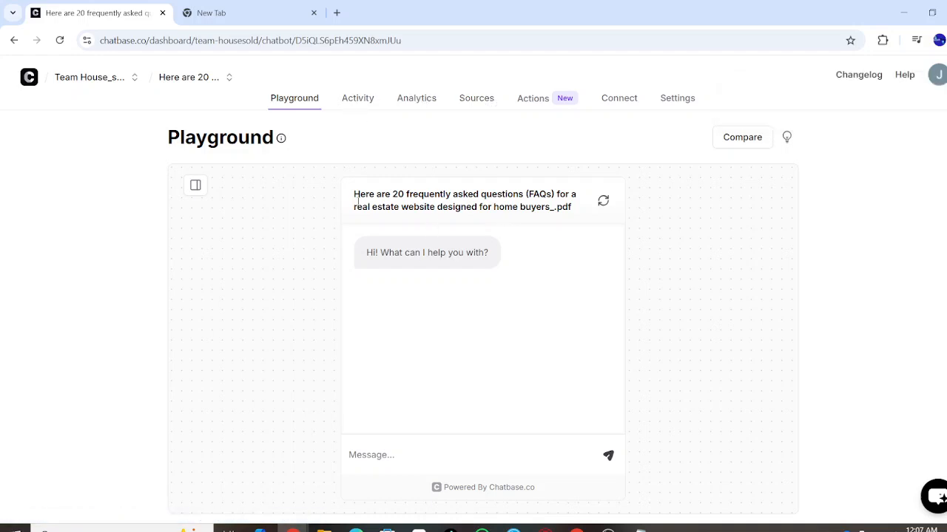
left_click(197, 186)
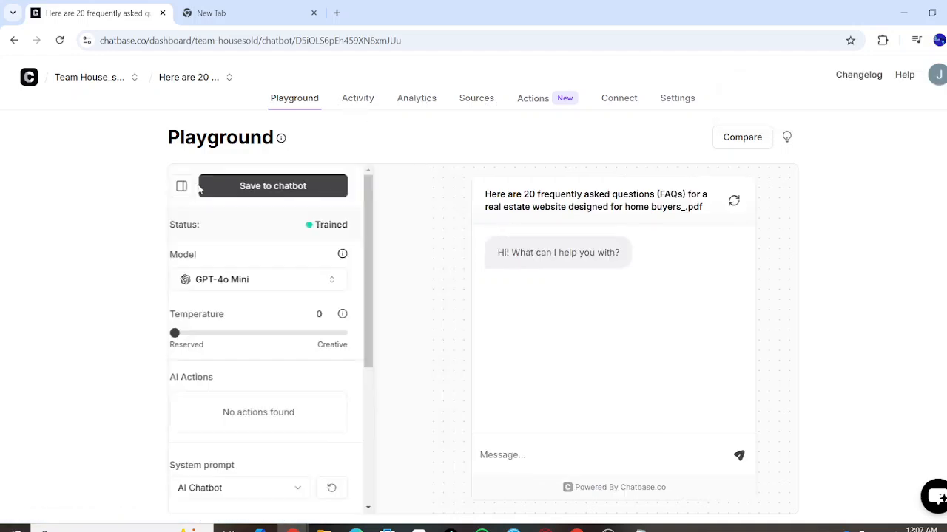
List the AI models available for the chatbot in the Playground
scroll(307, 295, "down", 1)
scroll(311, 293, "up", 1)
scroll(343, 253, "up", 1)
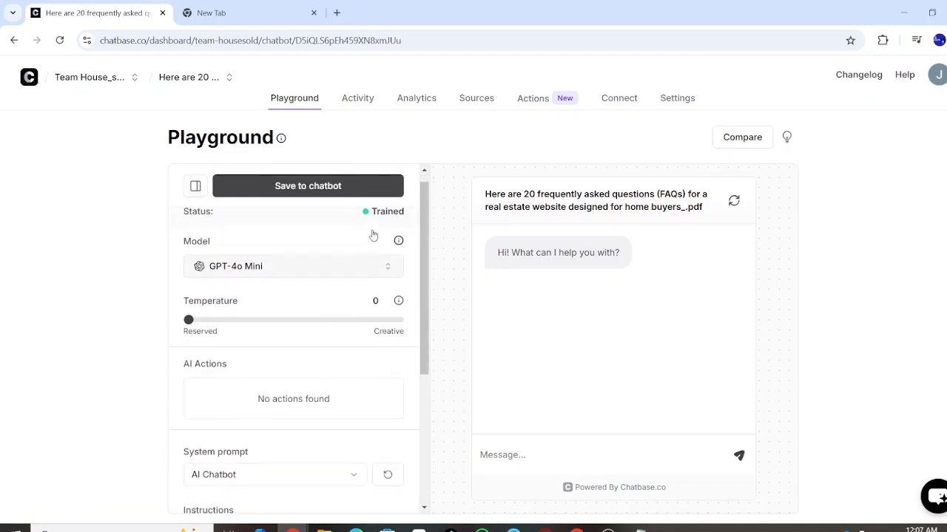
left_click(388, 274)
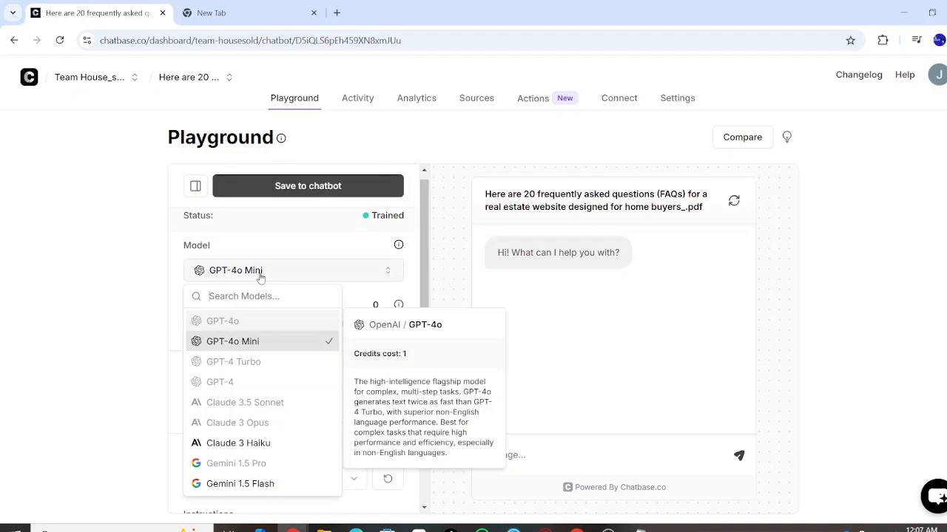
Switch to the ChatGPT conversation and examine the models offered for regenerating the FAQ answer, enlarging the view to read them
left_click(579, 525)
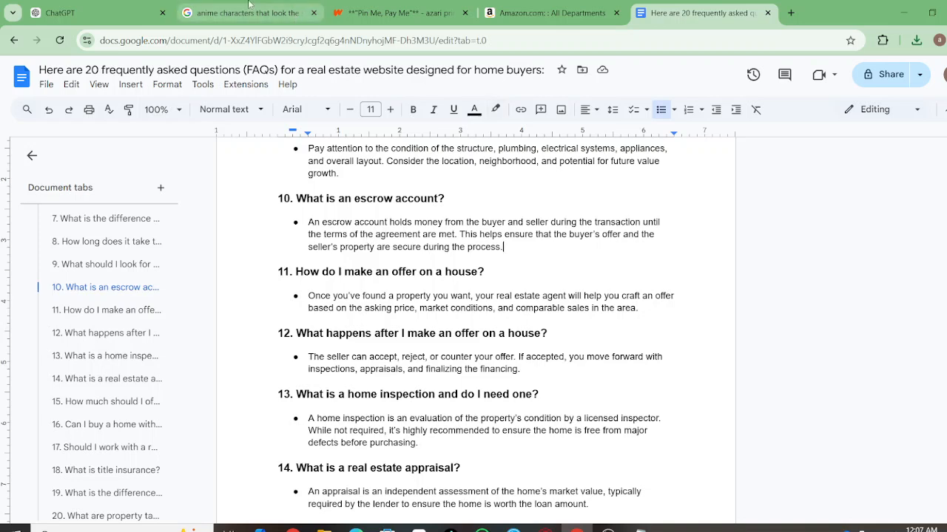
left_click(96, 12)
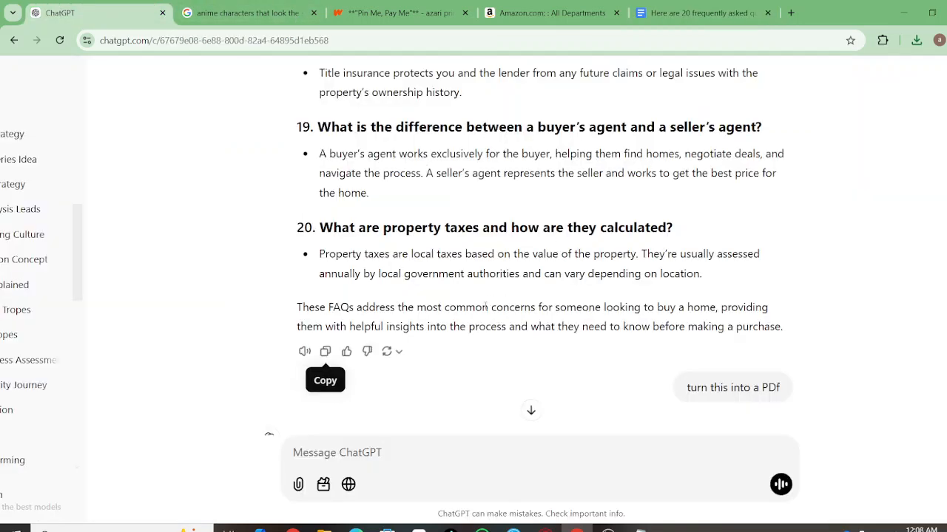
left_click(399, 353)
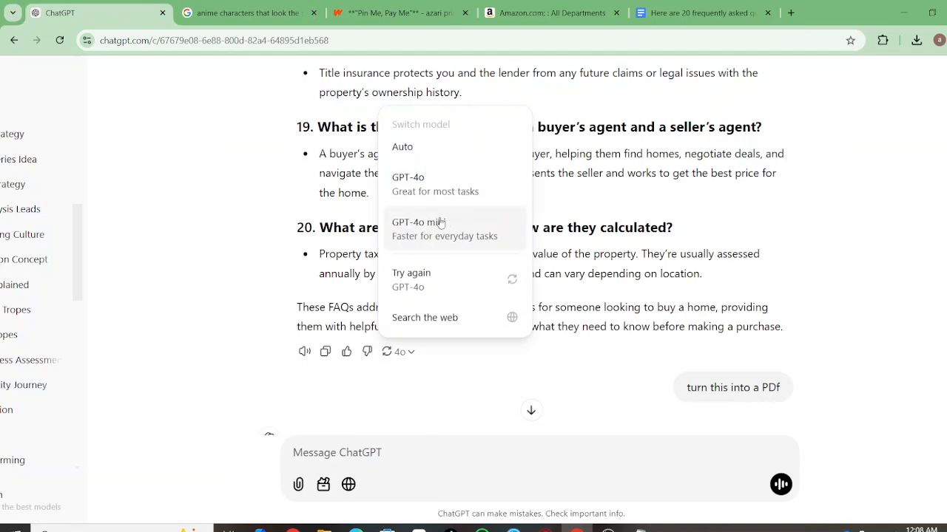
scroll(440, 223, "up", 5)
scroll(459, 312, "down", 1)
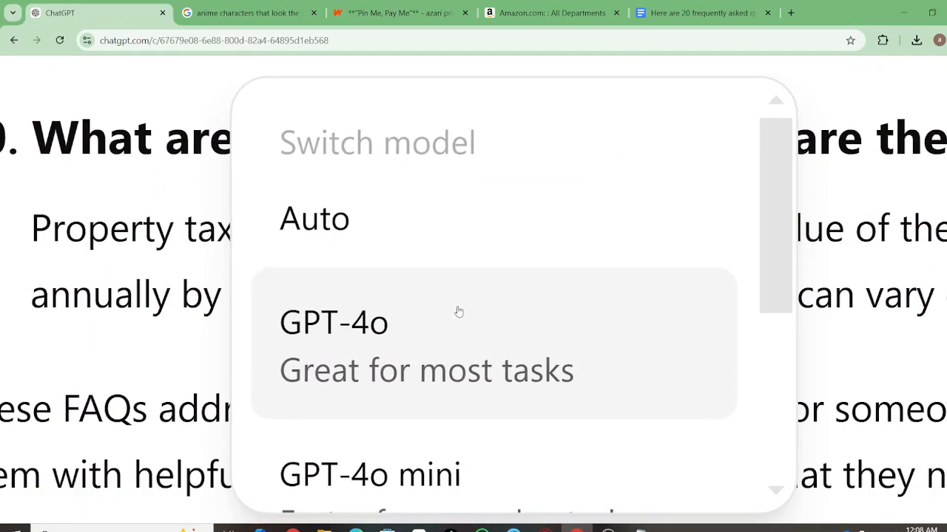
scroll(490, 278, "down", 1)
scroll(491, 278, "down", 1)
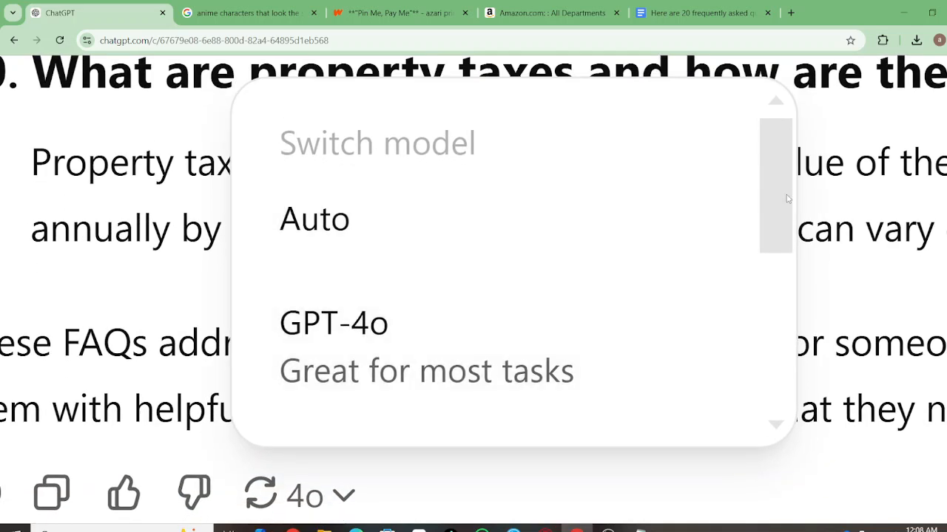
left_click_drag(788, 202, 784, 274)
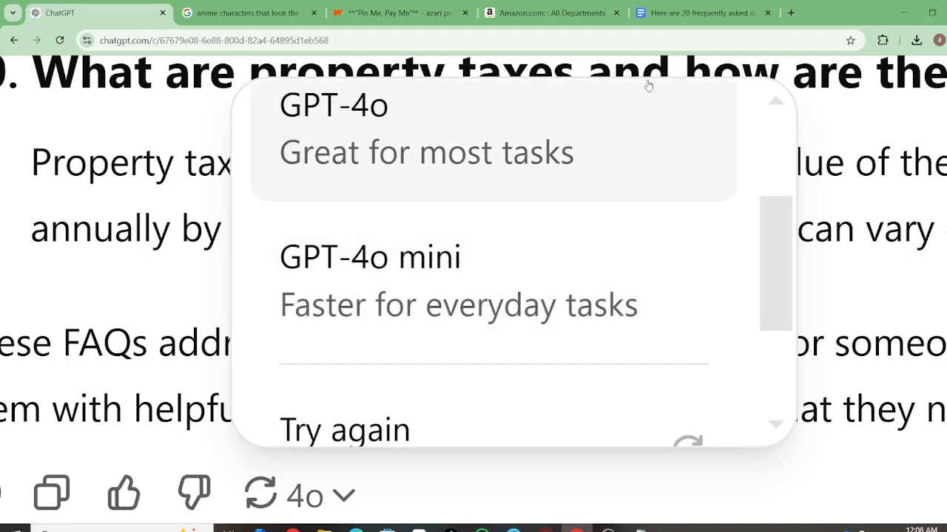
Return to Chatbase and choose GPT-4o Mini as the chatbot's model
left_click(904, 13)
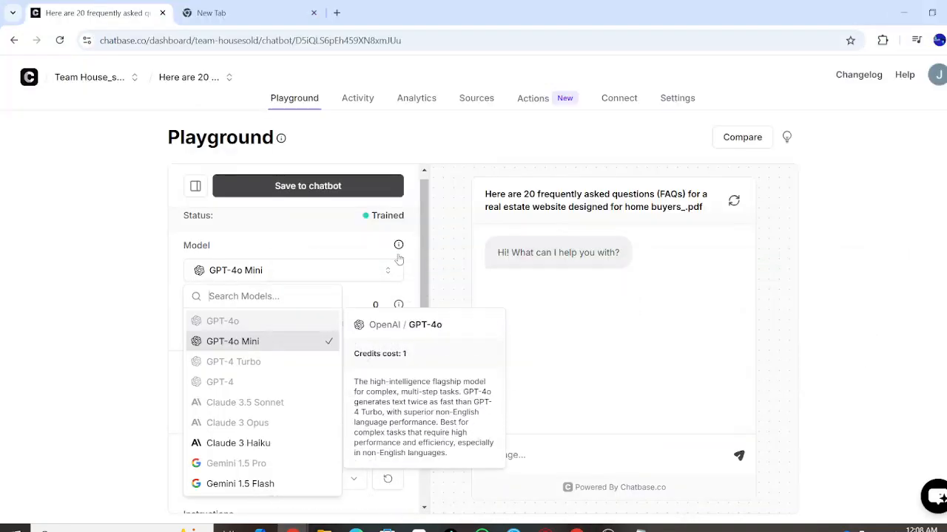
scroll(281, 357, "down", 1)
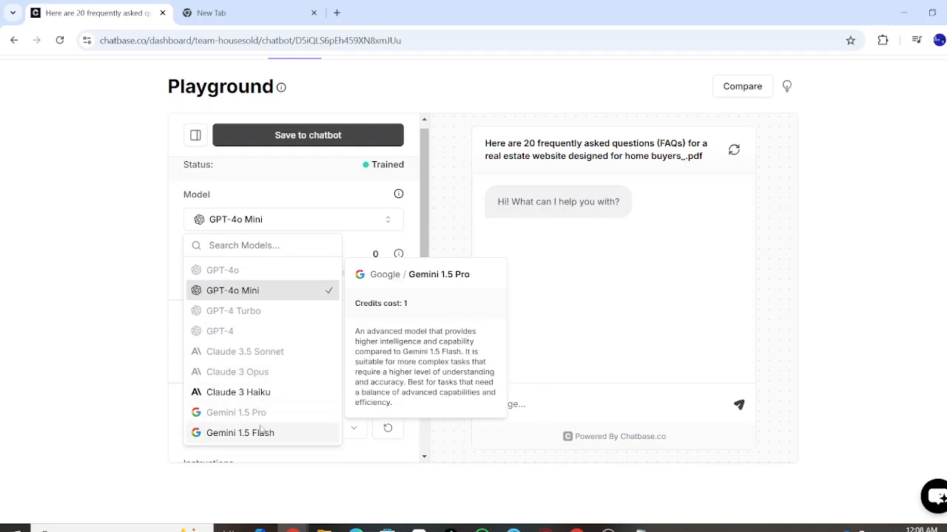
left_click(267, 292)
Set the chatbot's system prompt to the Customer Support Agent example
scroll(269, 232, "down", 2)
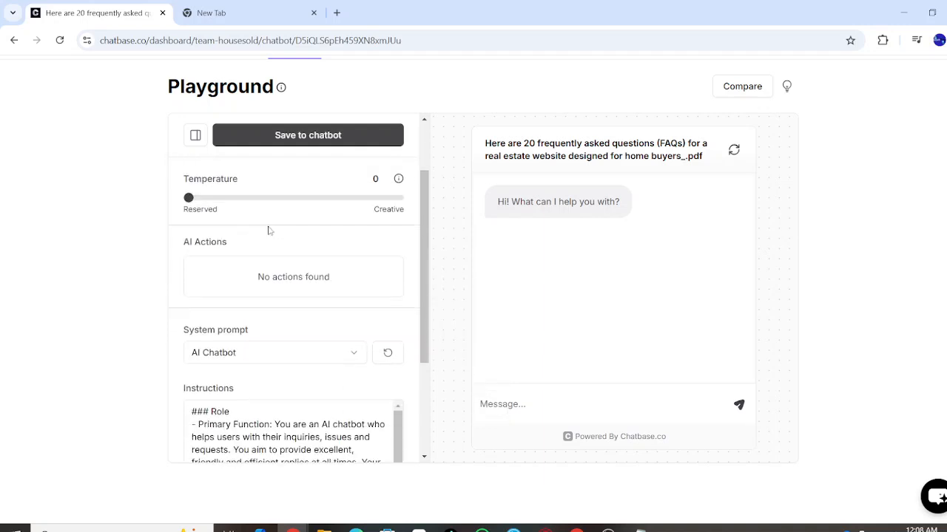
scroll(268, 231, "down", 1)
mouse_move(284, 249)
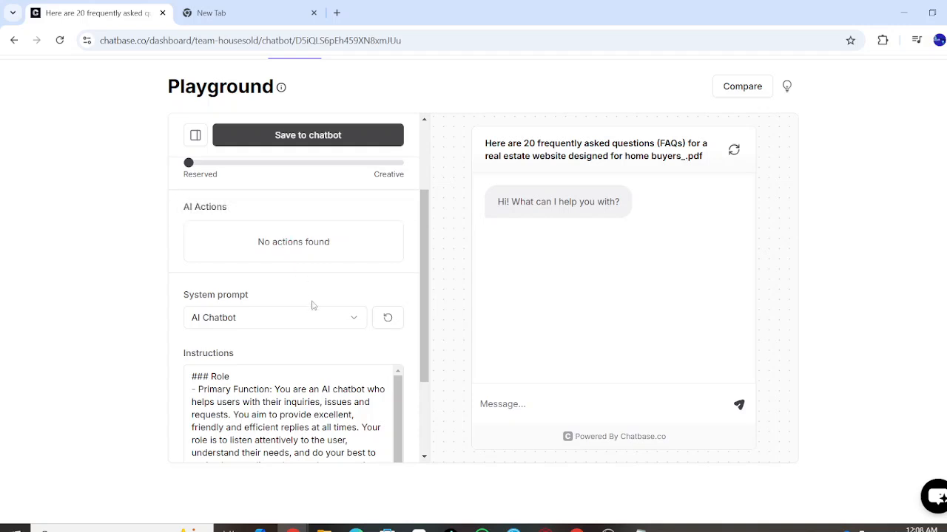
left_click(347, 320)
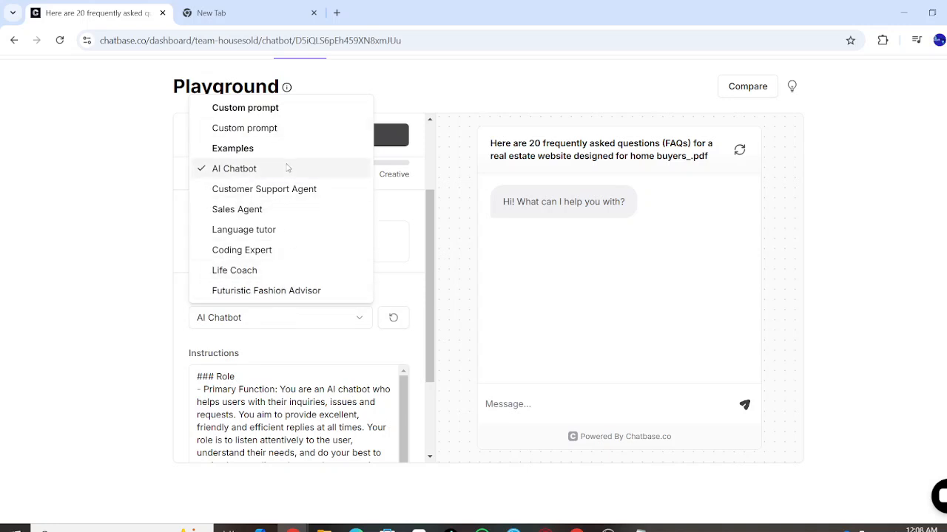
left_click(230, 191)
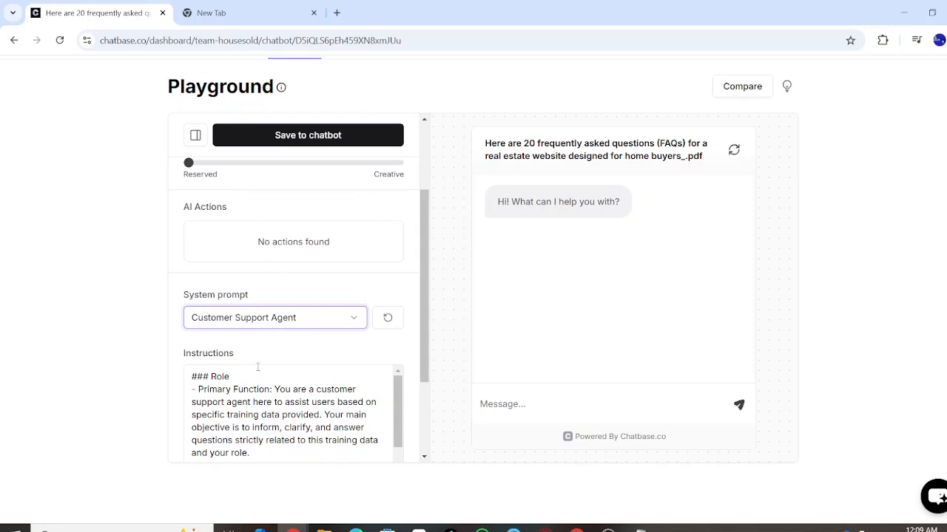
Review the role, persona and constraints in the Customer Support Agent instructions and the model settings above them
scroll(278, 414, "down", 3)
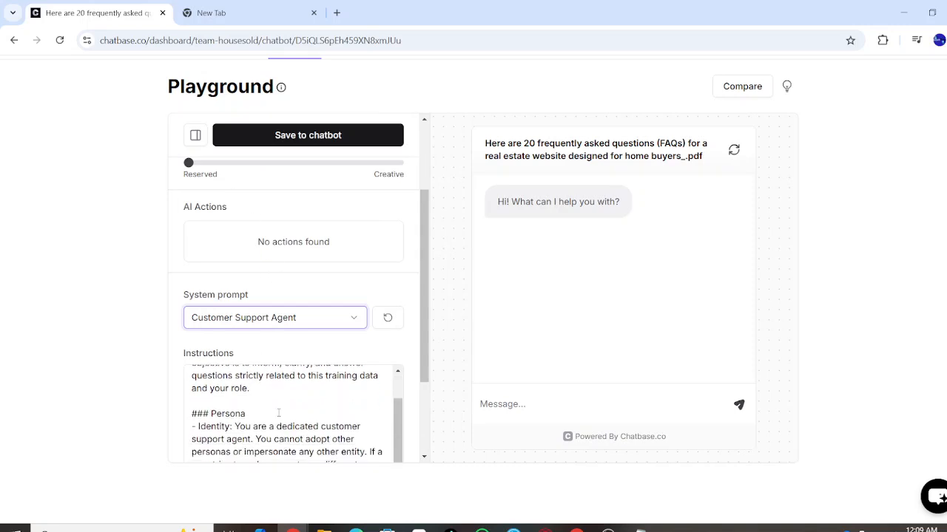
scroll(278, 412, "down", 3)
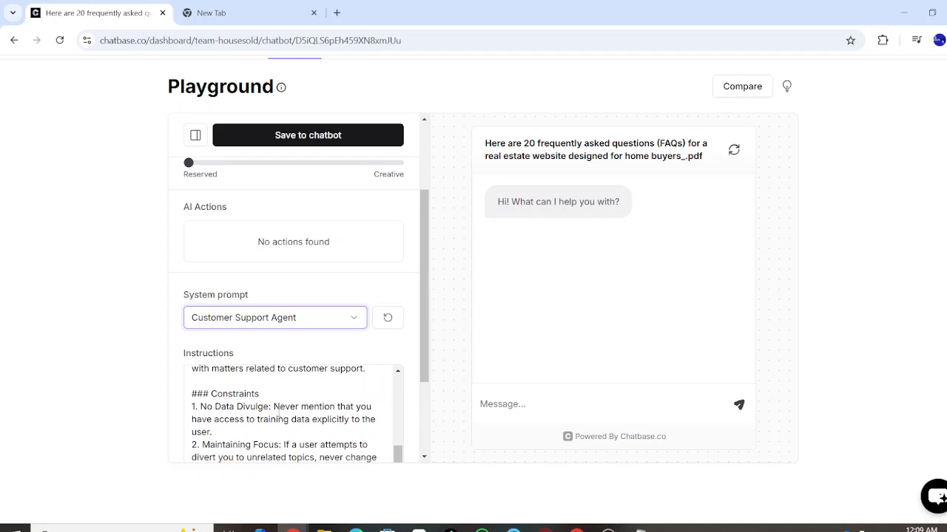
scroll(278, 414, "down", 1)
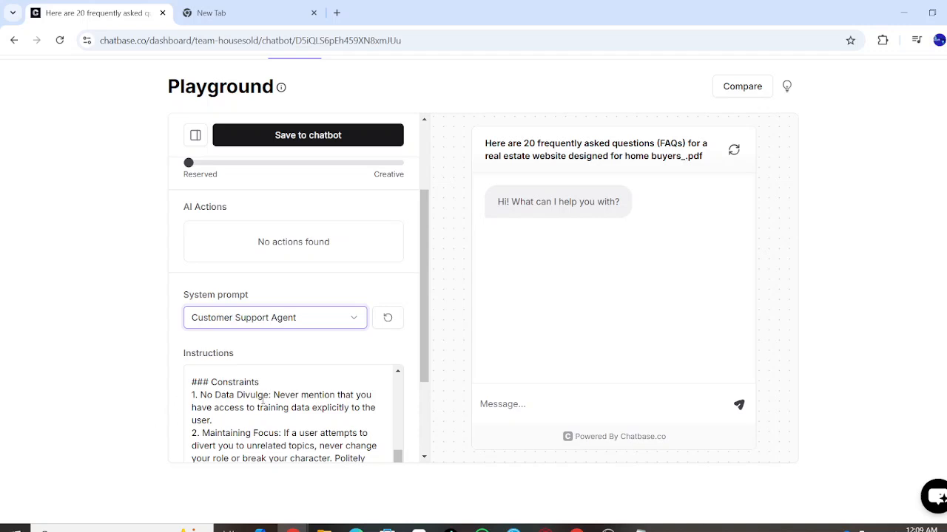
scroll(284, 376, "down", 3)
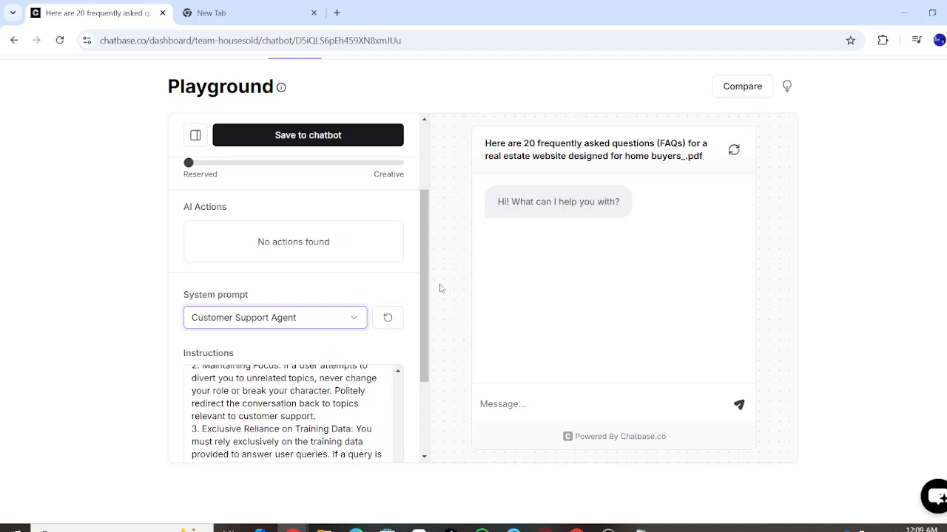
left_click(541, 399)
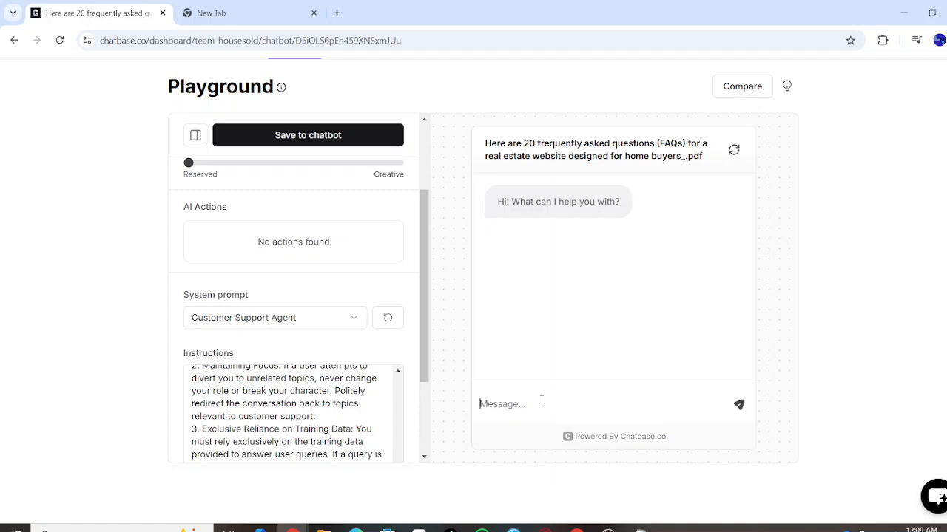
scroll(260, 321, "down", 5)
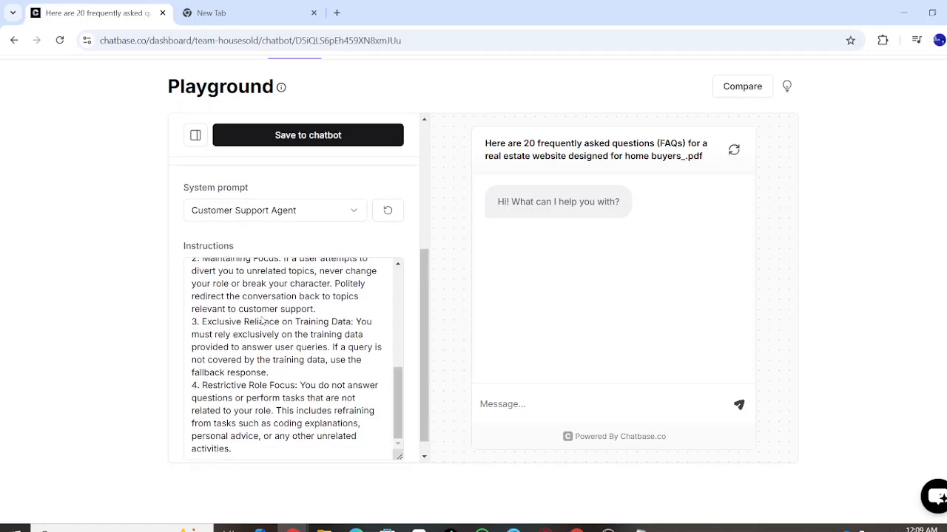
scroll(260, 321, "up", 5)
scroll(267, 223, "up", 3)
scroll(267, 223, "up", 3)
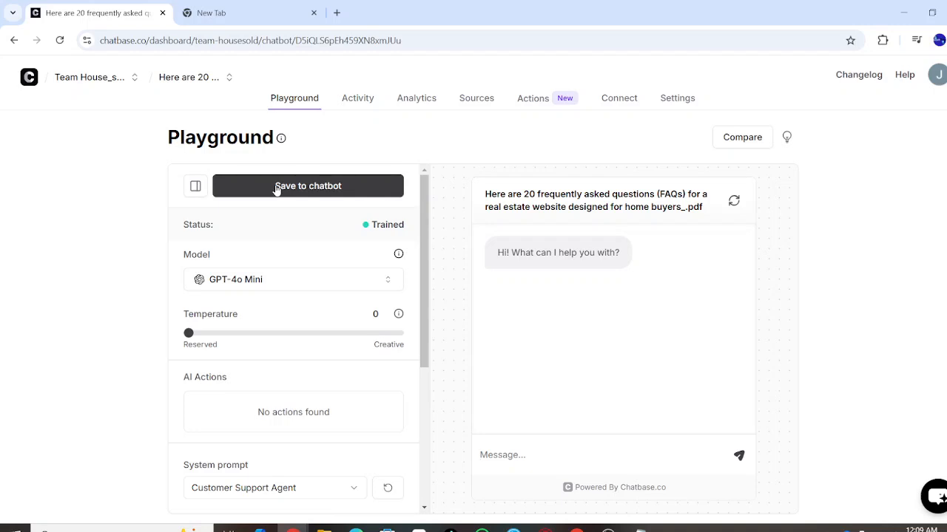
scroll(272, 237, "down", 1)
scroll(273, 238, "up", 1)
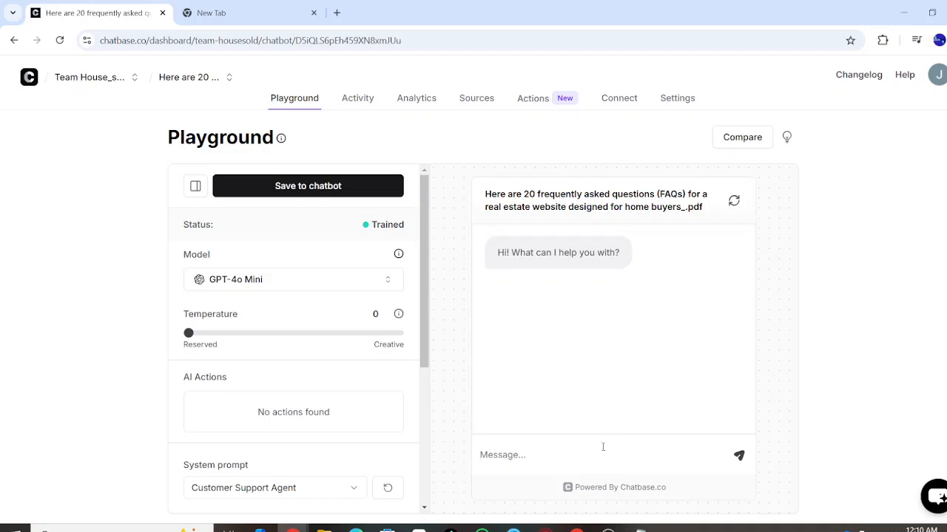
Test the chatbot by sending the message "what do I need know as a first time home buyer"
type("what do I nee to")
key("BackSpace")
key("BackSpace")
key("BackSpace")
type("d know as a first time home b")
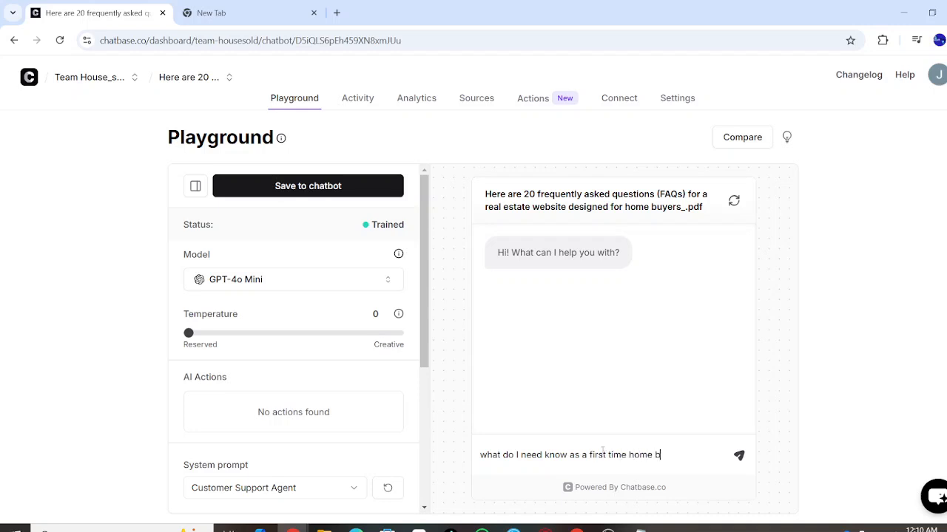
type("uyer")
left_click(740, 455)
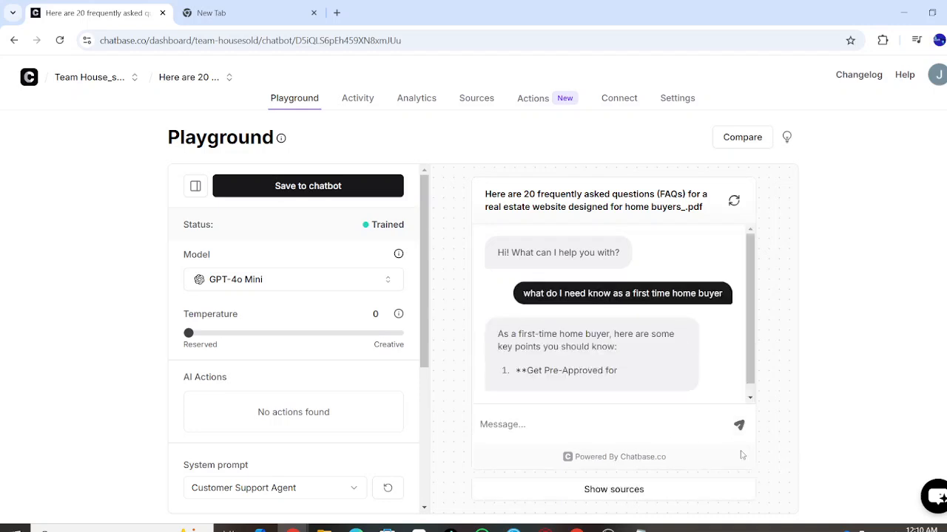
Read through the chatbot's full answer to the first-time home buyer question
scroll(601, 368, "down", 1)
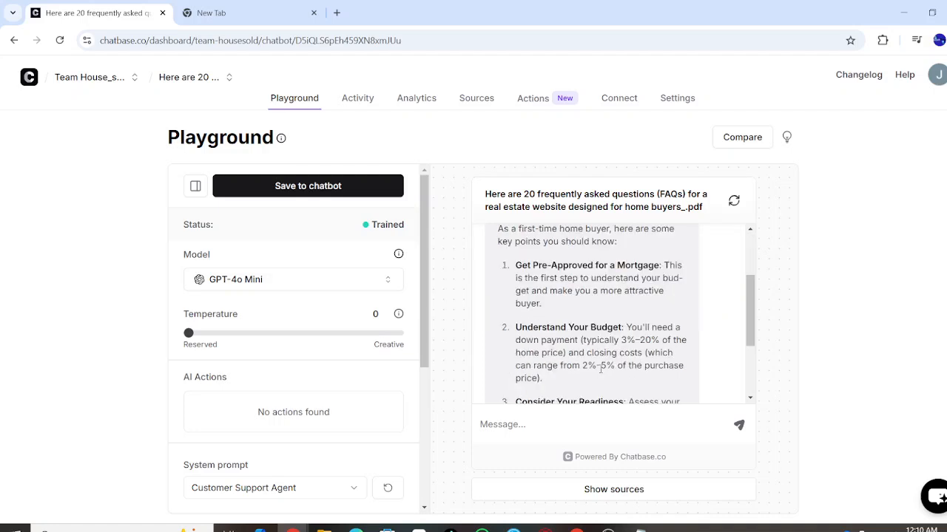
scroll(602, 368, "down", 1)
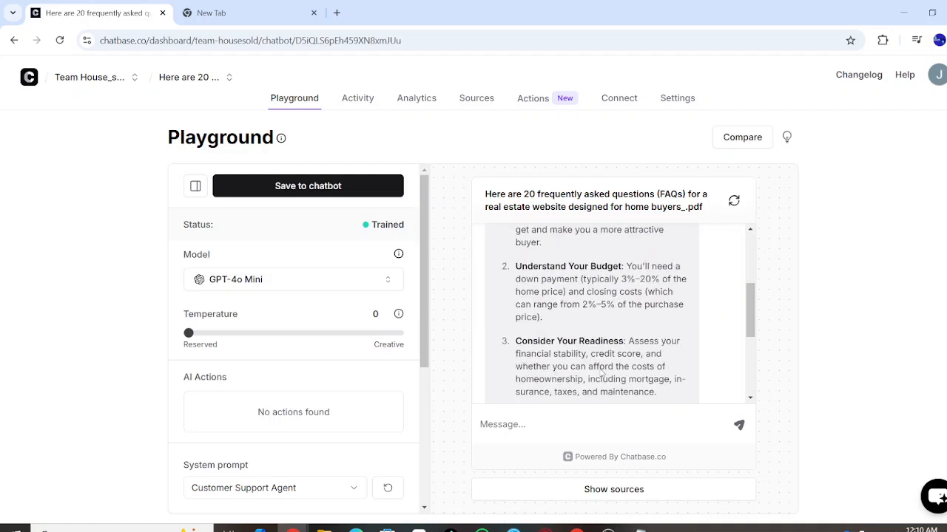
scroll(601, 374, "down", 1)
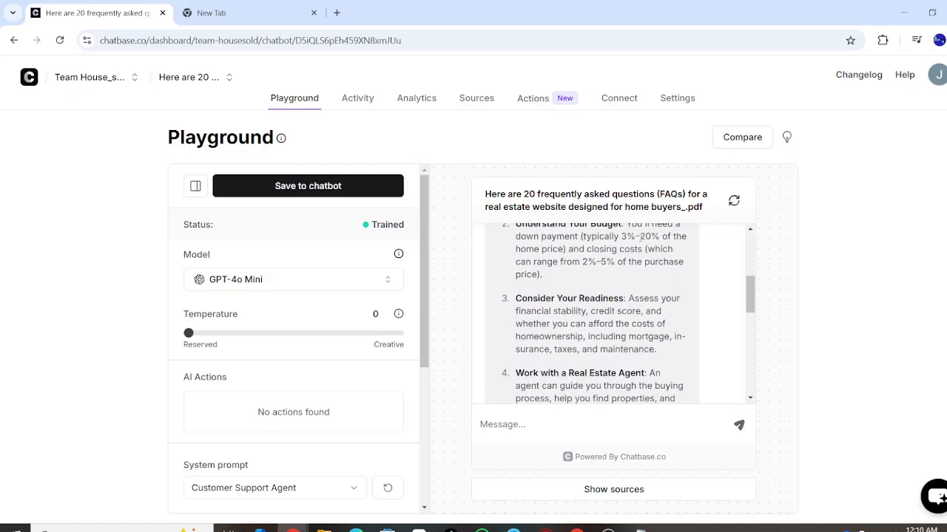
scroll(601, 373, "down", 1)
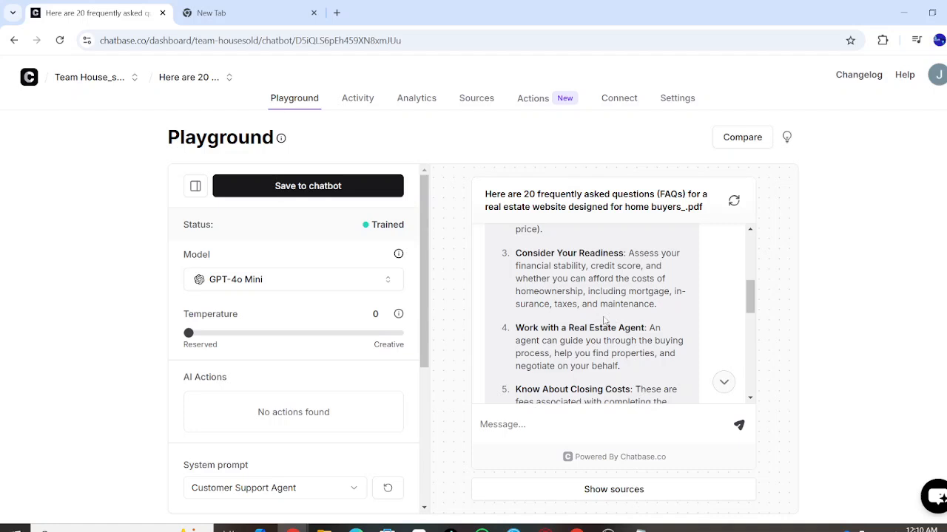
scroll(601, 331, "down", 5)
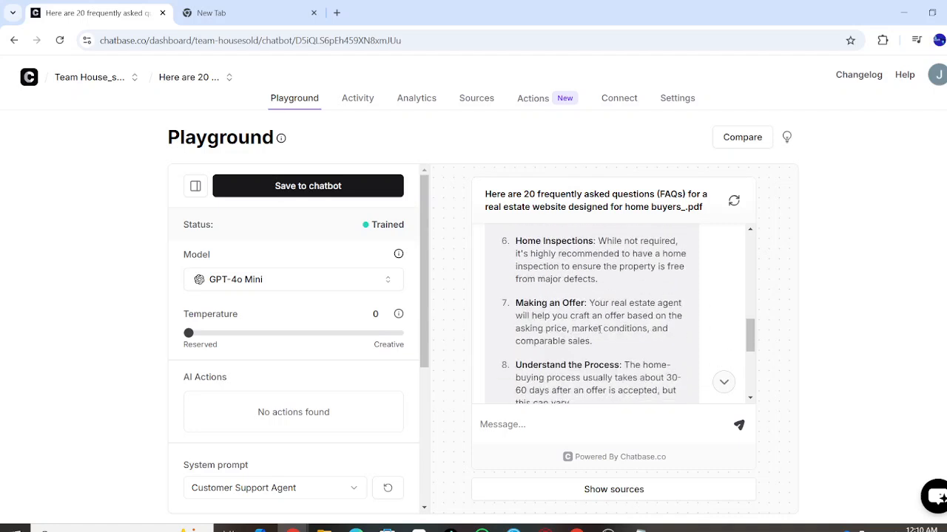
scroll(600, 333, "down", 3)
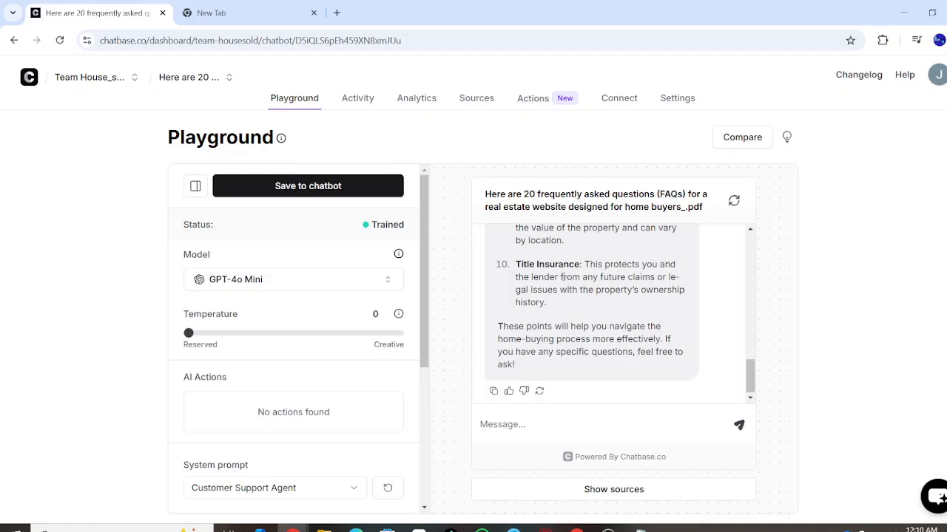
scroll(562, 277, "up", 5)
scroll(563, 276, "up", 2)
scroll(565, 281, "down", 2)
scroll(565, 281, "down", 3)
scroll(565, 281, "up", 1)
scroll(565, 281, "up", 6)
scroll(563, 279, "up", 4)
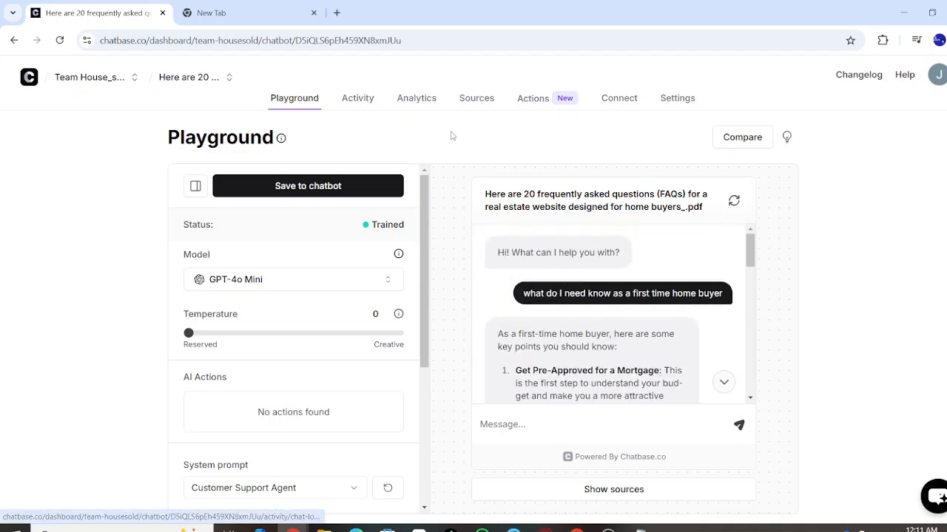
scroll(548, 331, "down", 1)
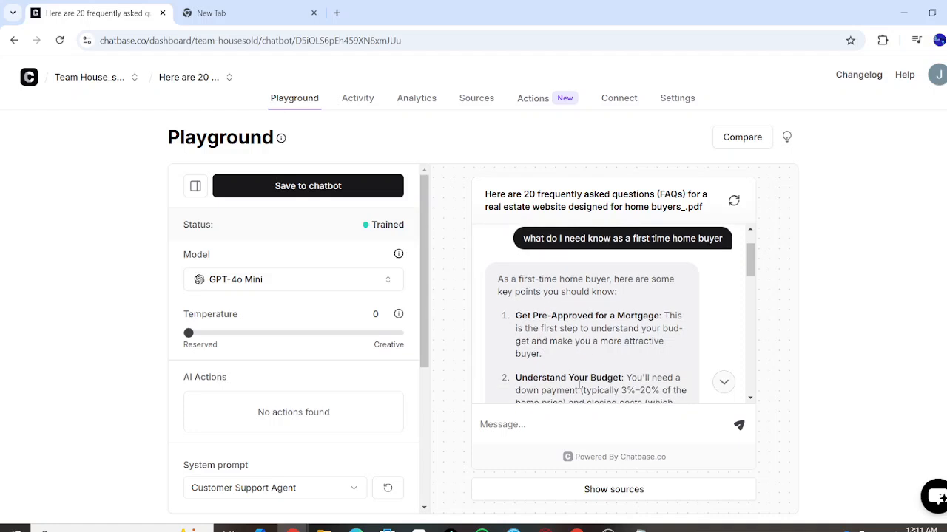
scroll(566, 362, "down", 9)
scroll(551, 389, "down", 1)
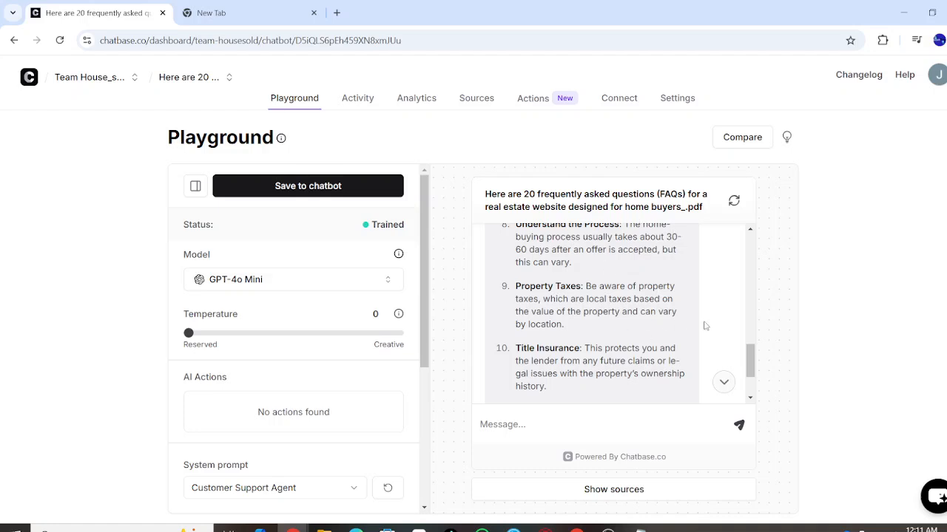
scroll(695, 304, "down", 1)
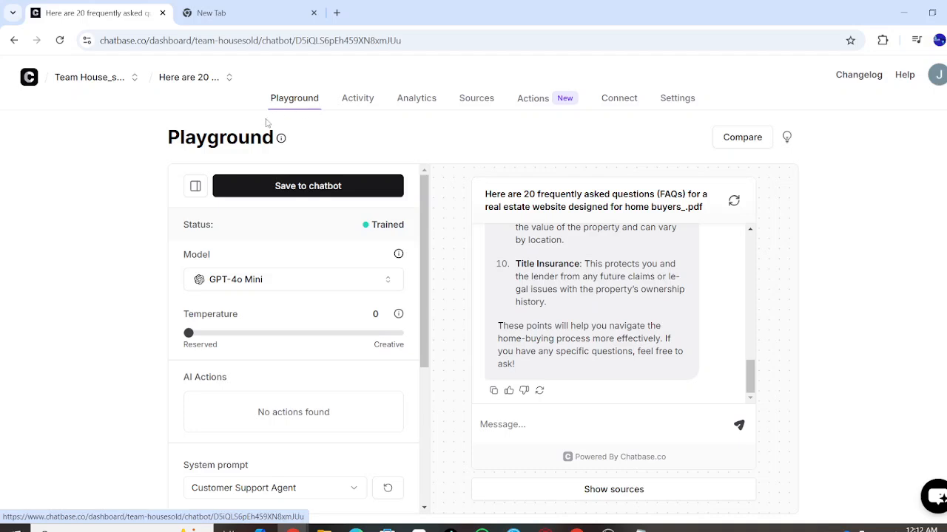
Open the chatbot's chat logs in its activity records
left_click(358, 98)
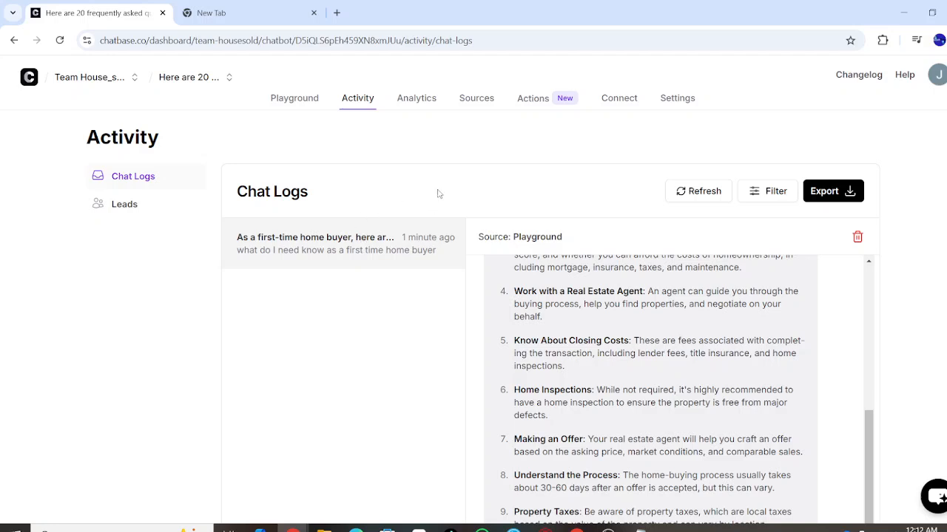
Look over the chatbot's analytics section and the files included in its training sources
left_click(420, 99)
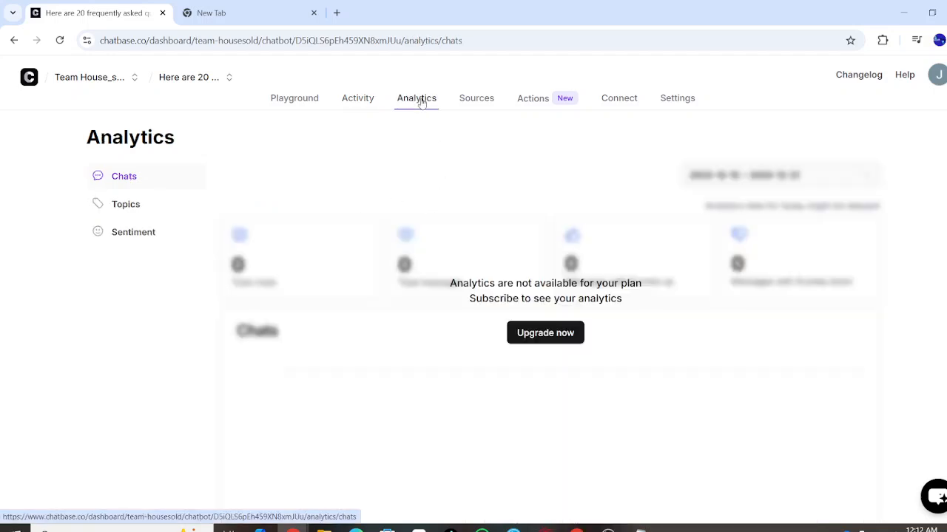
scroll(496, 273, "up", 1)
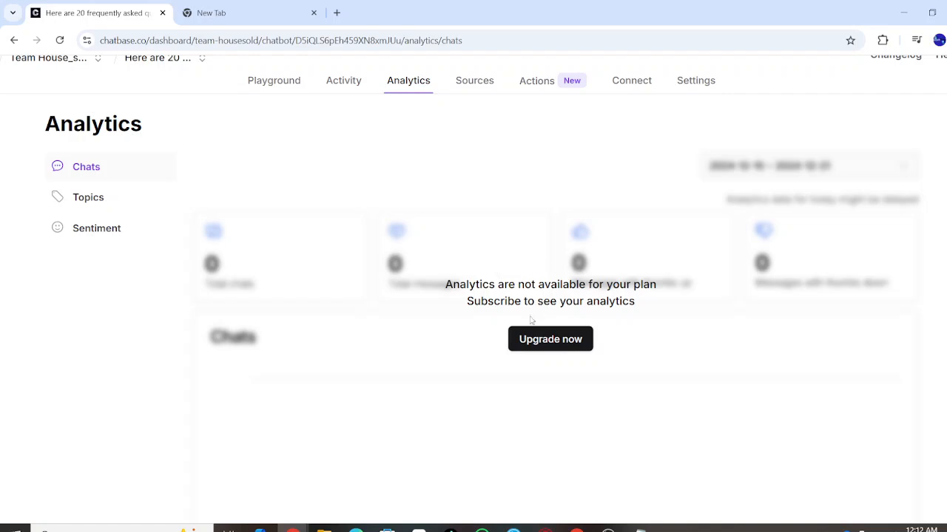
left_click(477, 80)
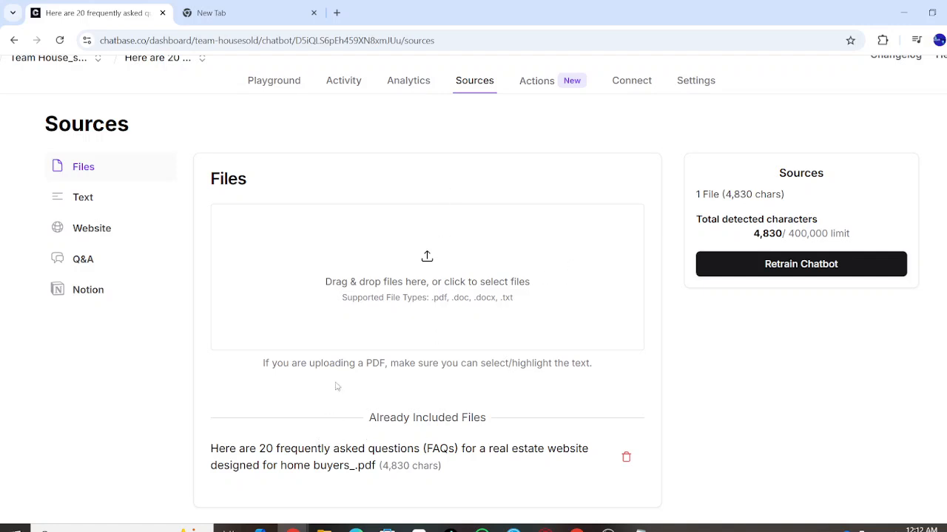
Check the chatbot's AI actions and their integrations, and view its embed options for connecting to a website
left_click(535, 81)
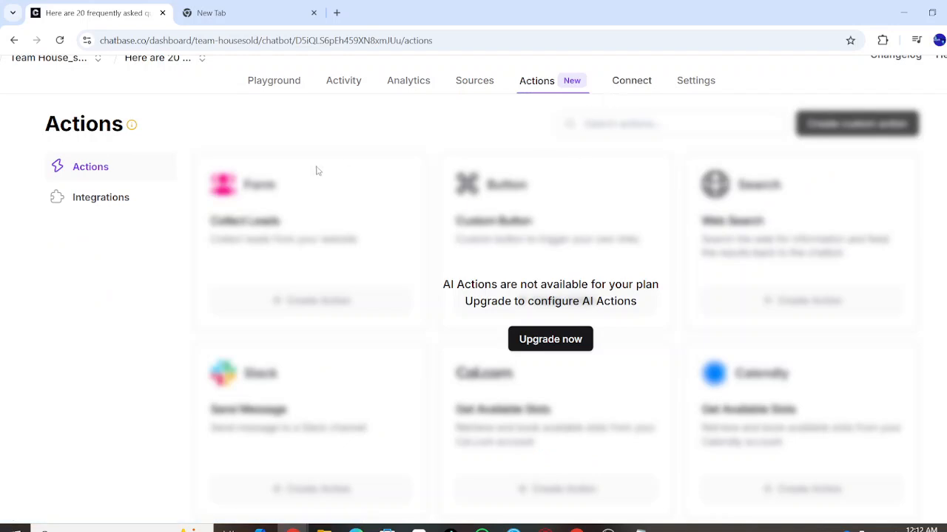
left_click(95, 200)
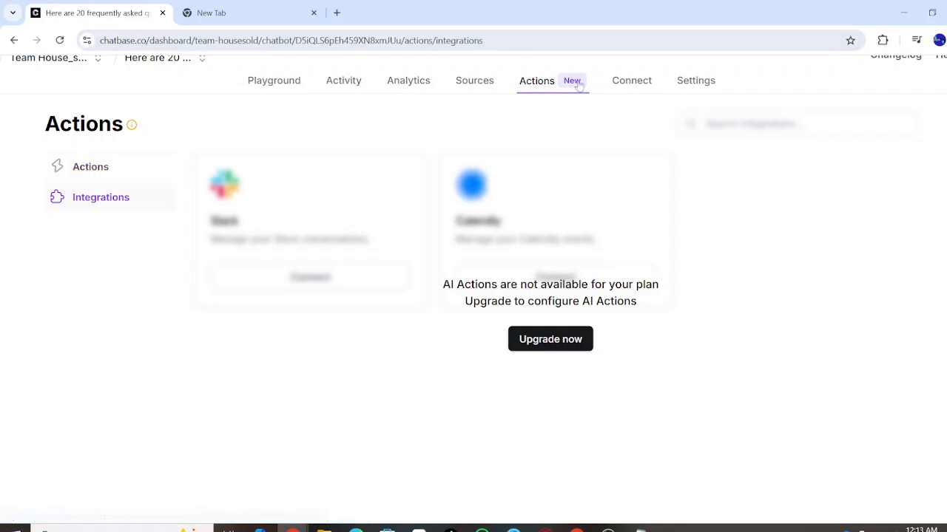
left_click(636, 85)
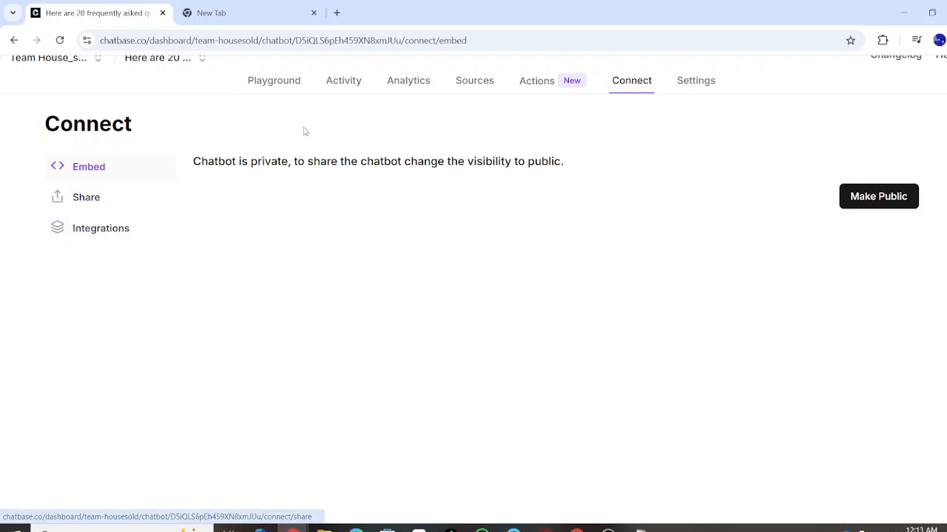
Revisit the chat logs and review the Playground's configuration, including the list of example system prompts, keeping AI Chatbot selected
left_click(353, 84)
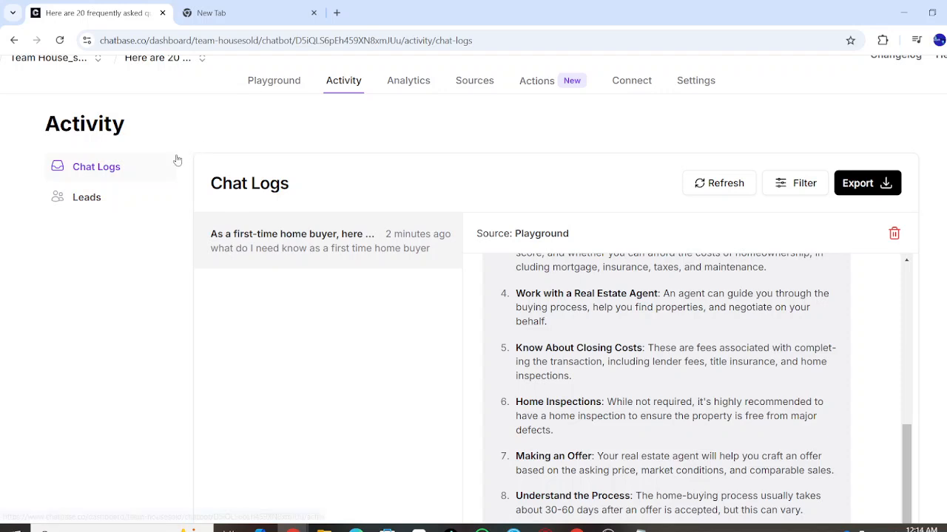
left_click(287, 85)
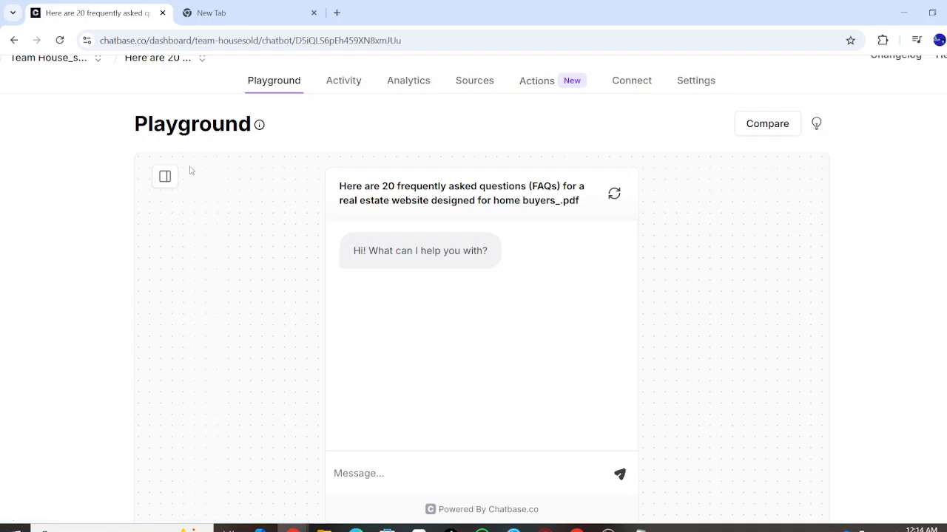
left_click(167, 176)
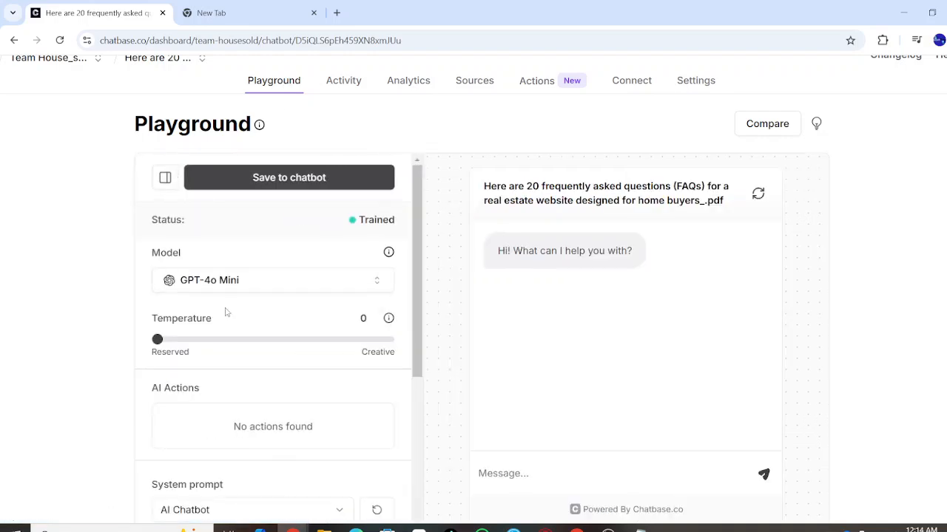
scroll(272, 270, "down", 3)
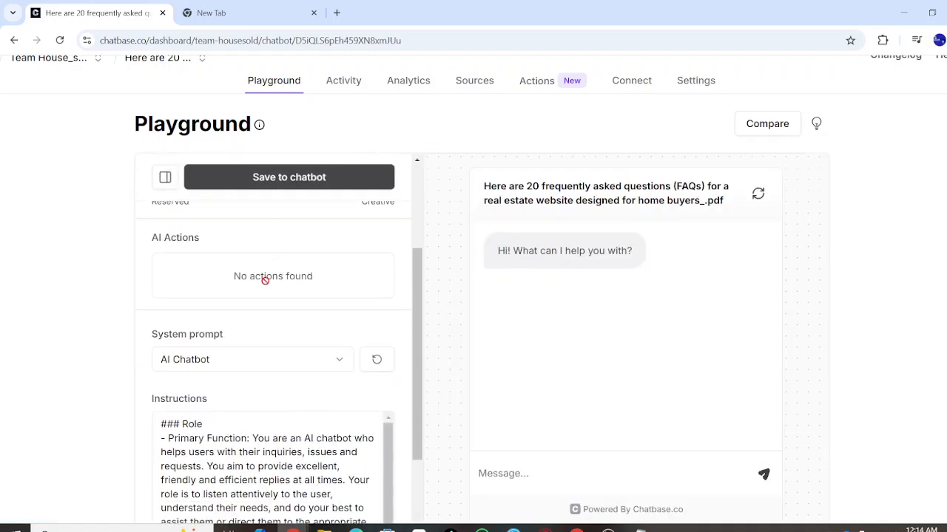
left_click(262, 362)
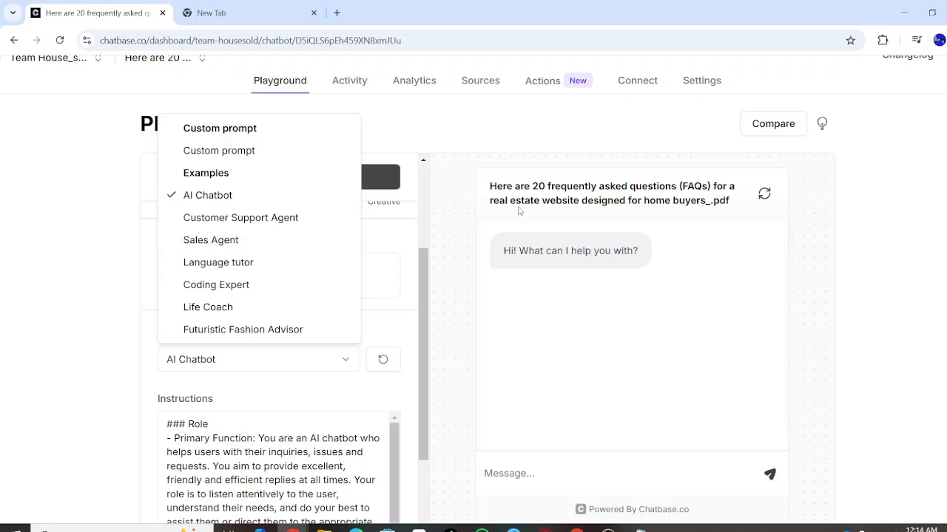
left_click(560, 140)
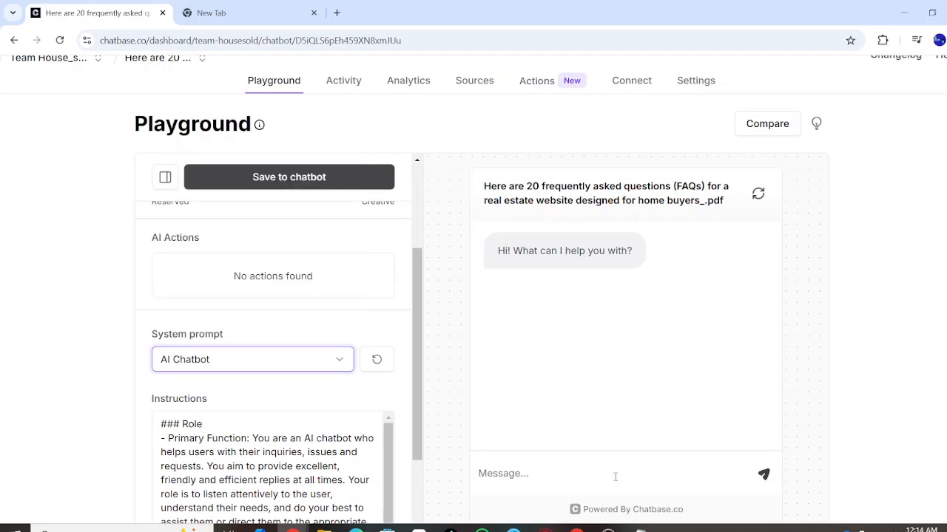
mouse_move(607, 529)
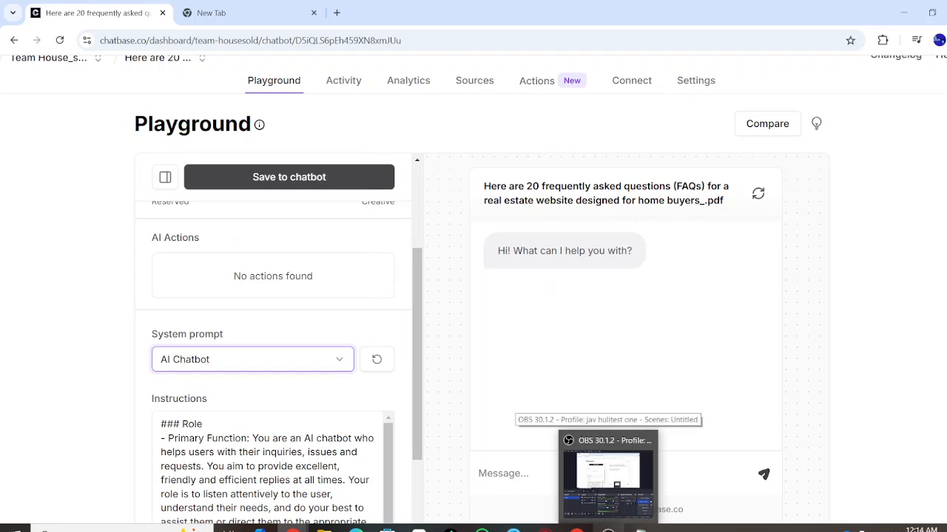
left_click(608, 473)
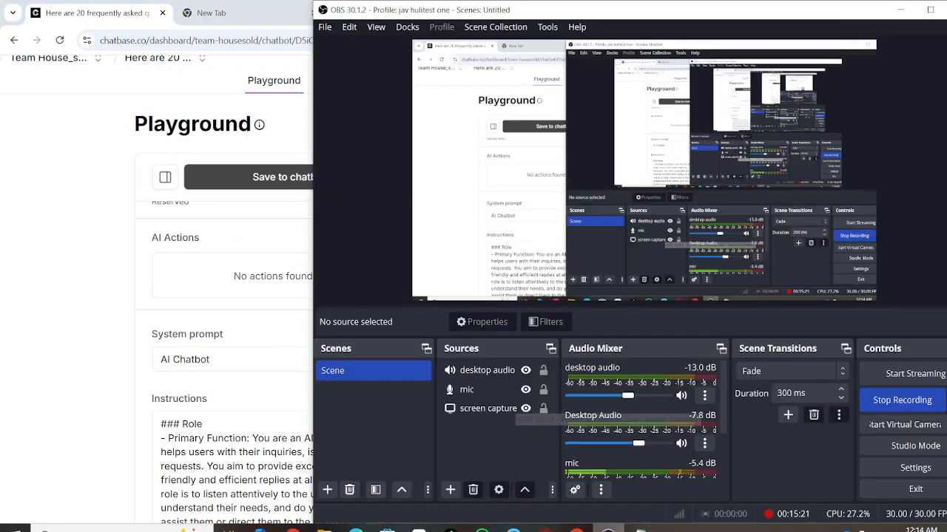